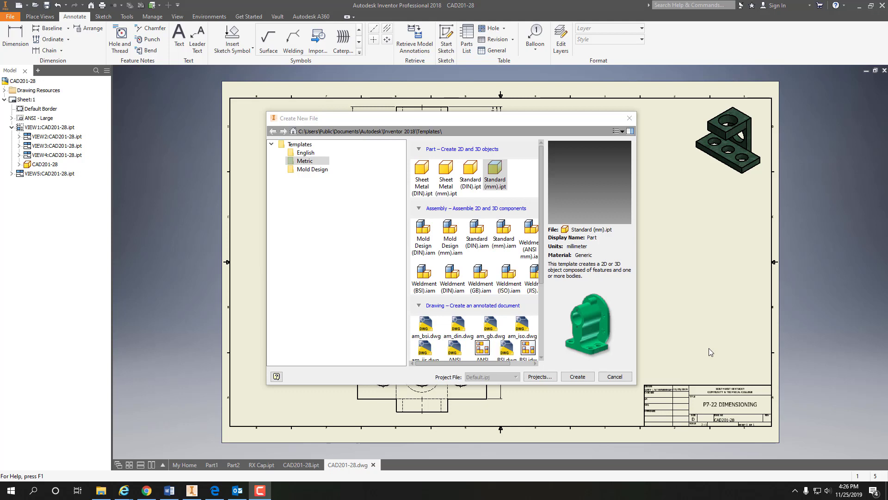
# Step: Create a new part from the English Standard (in).ipt template
pyautogui.click(306, 154)
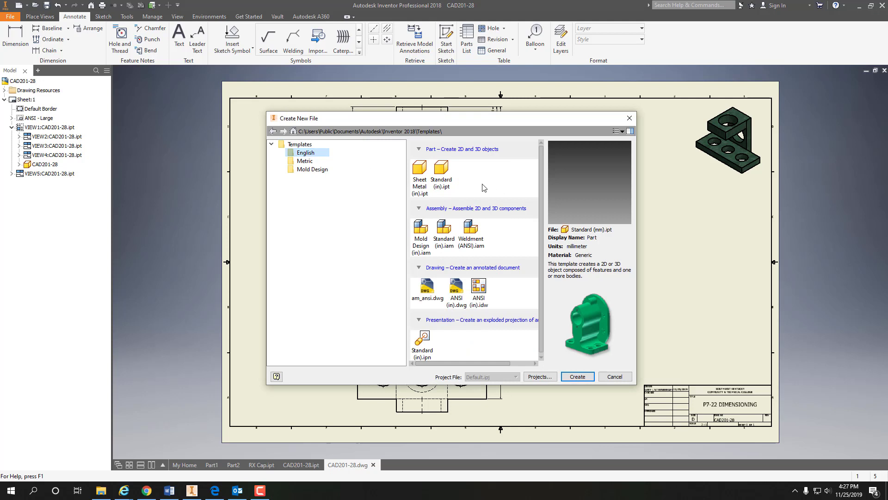
pyautogui.click(439, 170)
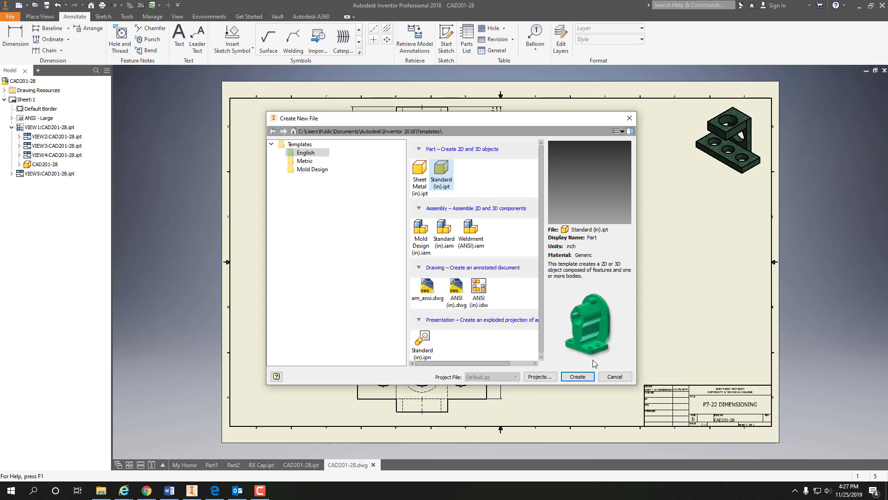
pyautogui.click(578, 376)
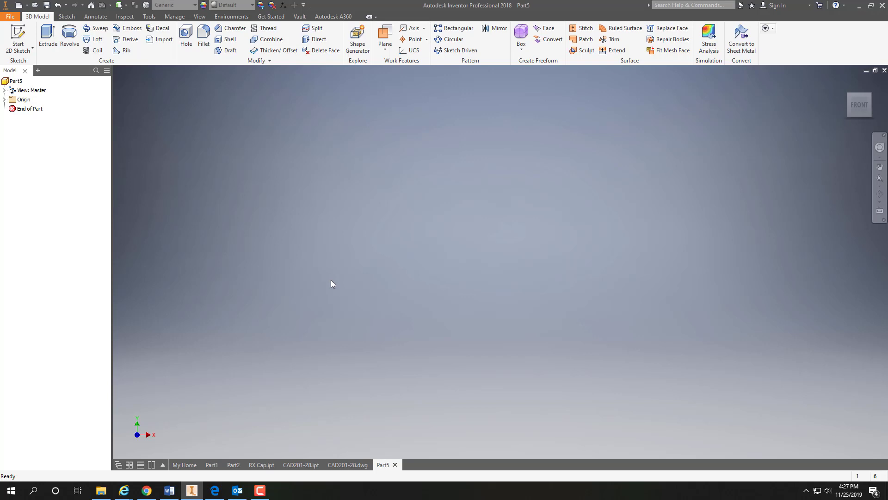
# Step: Start a sketch on the front (XY) plane and draw a rectangle about 0.83 in wide with one corner at the origin
pyautogui.click(22, 49)
pyautogui.click(22, 65)
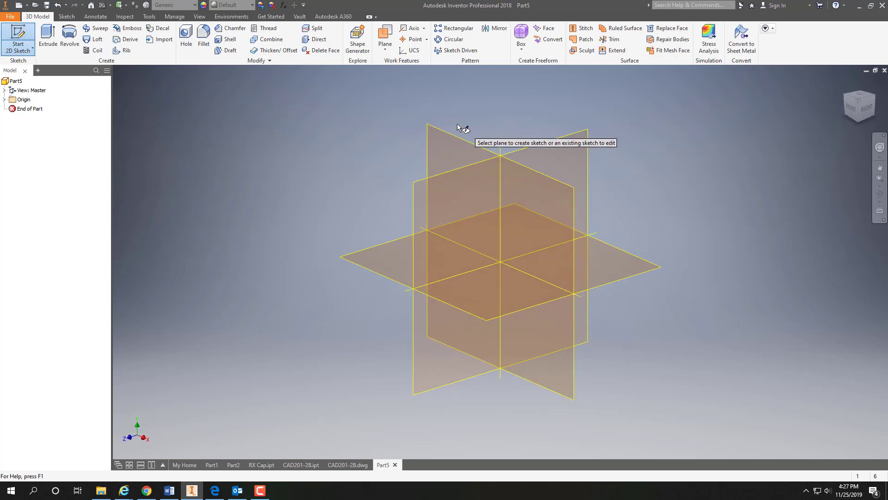
pyautogui.click(442, 133)
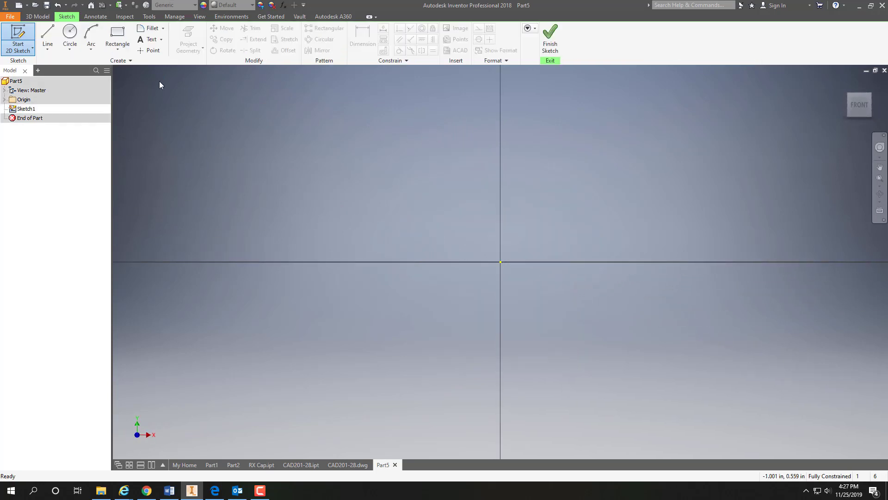
pyautogui.click(120, 39)
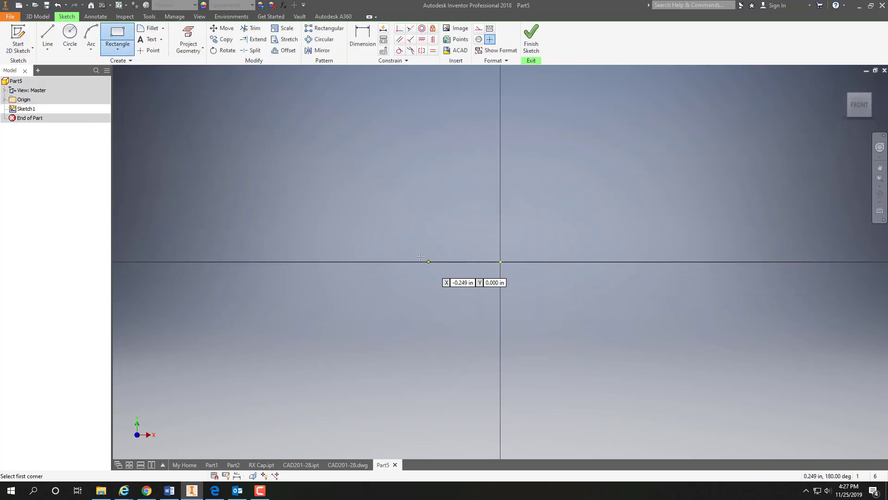
pyautogui.click(500, 262)
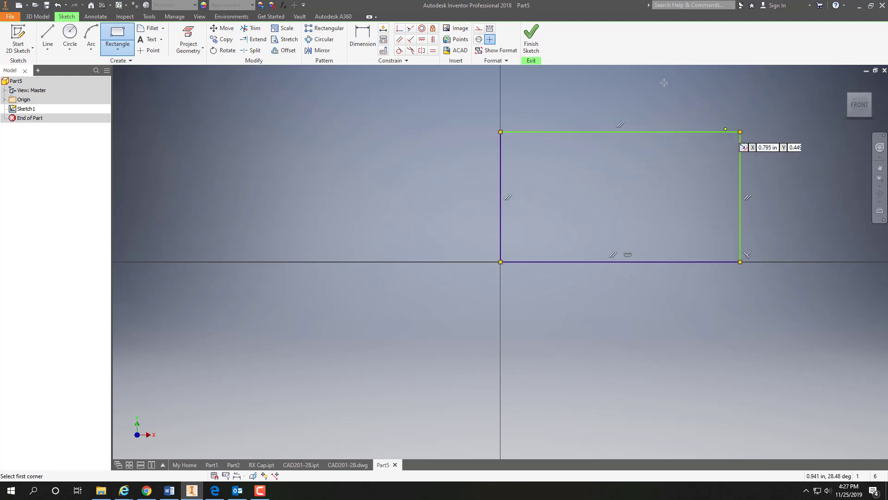
# Step: Dimension the rectangle's upper edge and set its width to 4 in
pyautogui.click(362, 36)
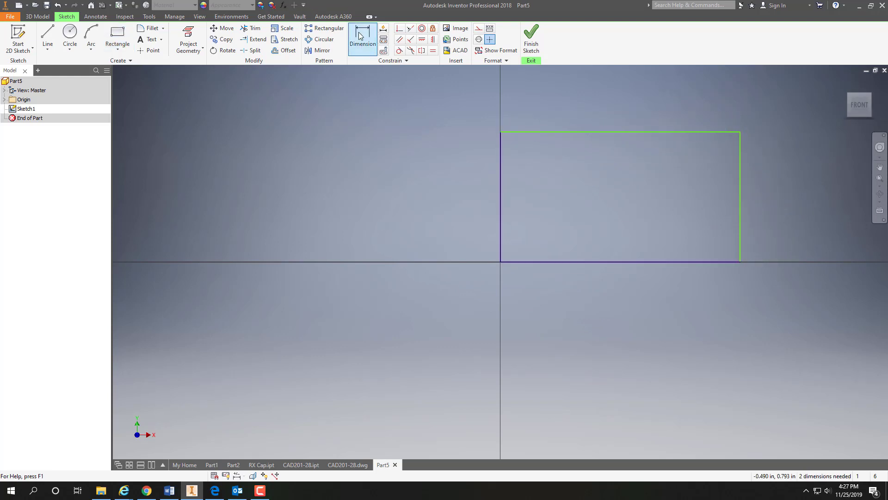
pyautogui.click(607, 131)
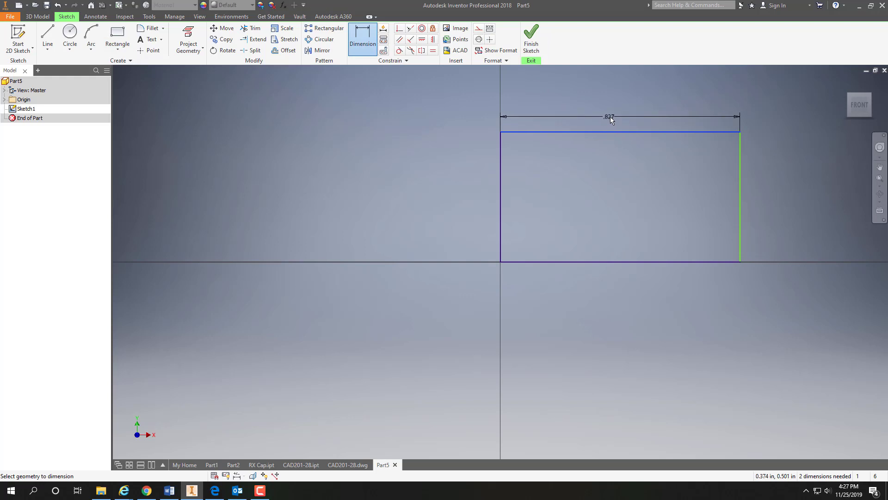
pyautogui.click(609, 117)
pyautogui.write('4')
pyautogui.press('Return')
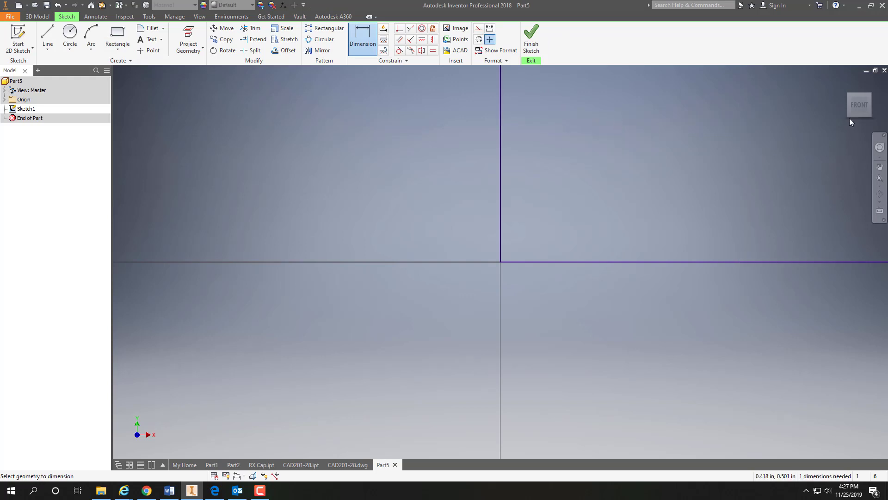
pyautogui.click(859, 104)
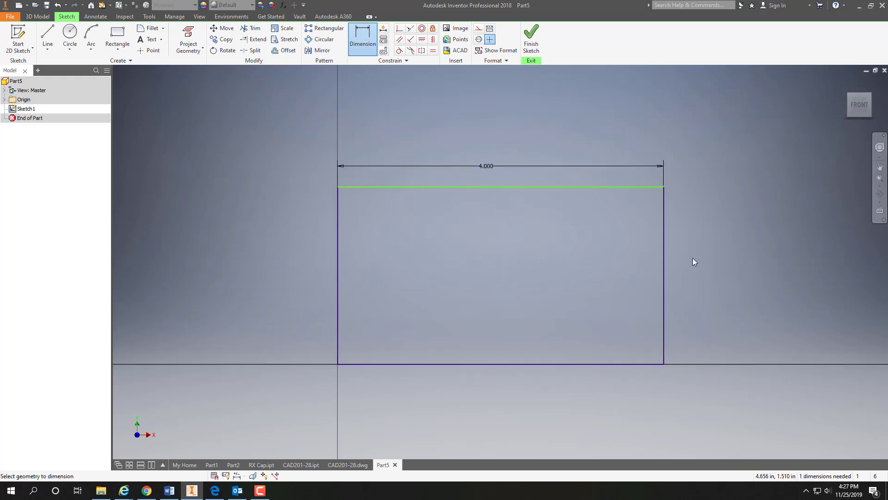
# Step: Dimension the rectangle's vertical edge away from the origin and set its height to 3.5 in
pyautogui.click(664, 273)
pyautogui.click(700, 263)
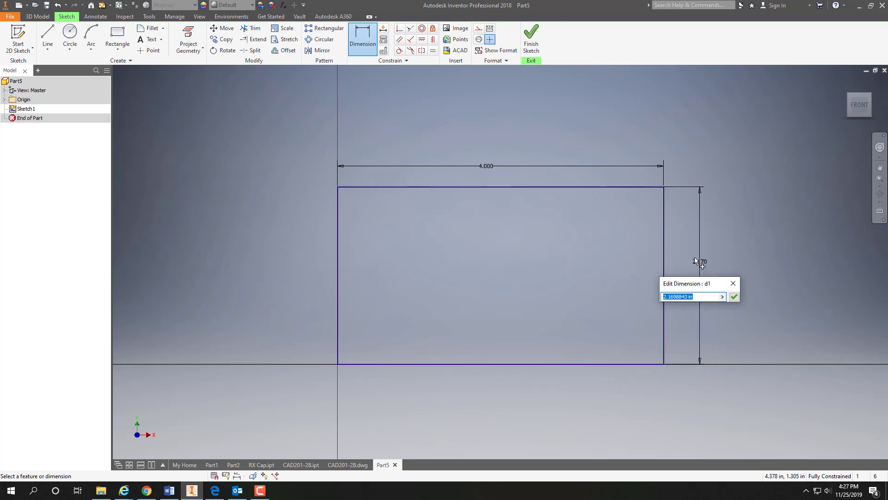
pyautogui.write('3.5')
pyautogui.press('Return')
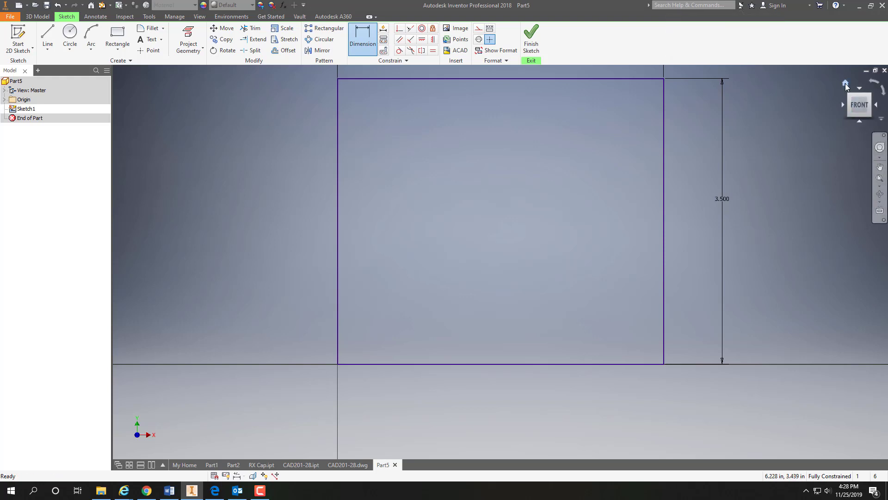
# Step: Finish the sketch and extrude the rectangle 2.5 in into a solid block
pyautogui.click(845, 85)
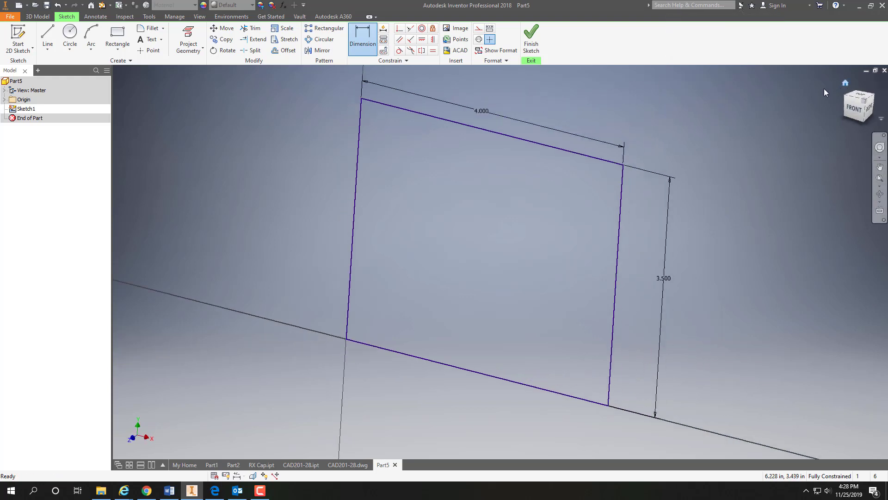
pyautogui.click(530, 43)
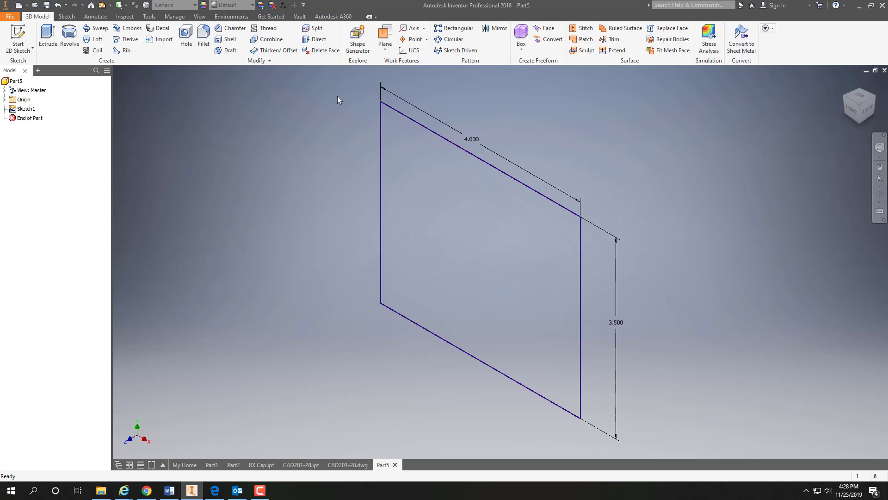
pyautogui.click(48, 37)
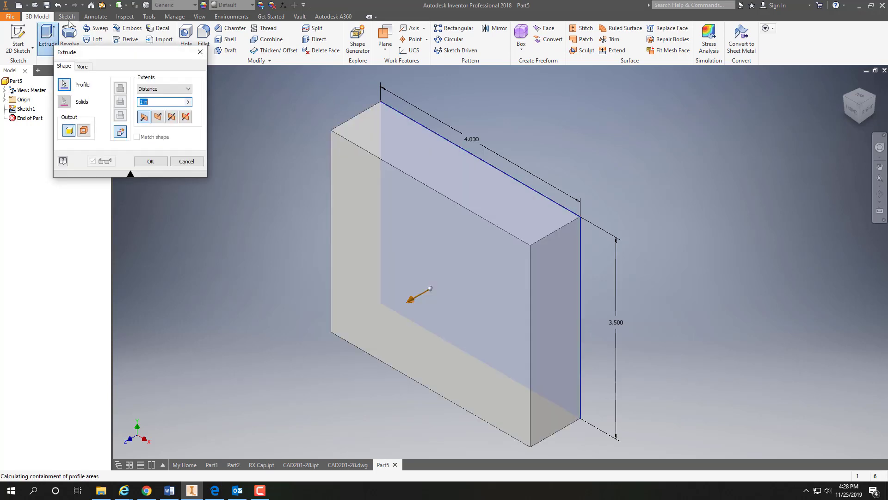
pyautogui.write('2.5')
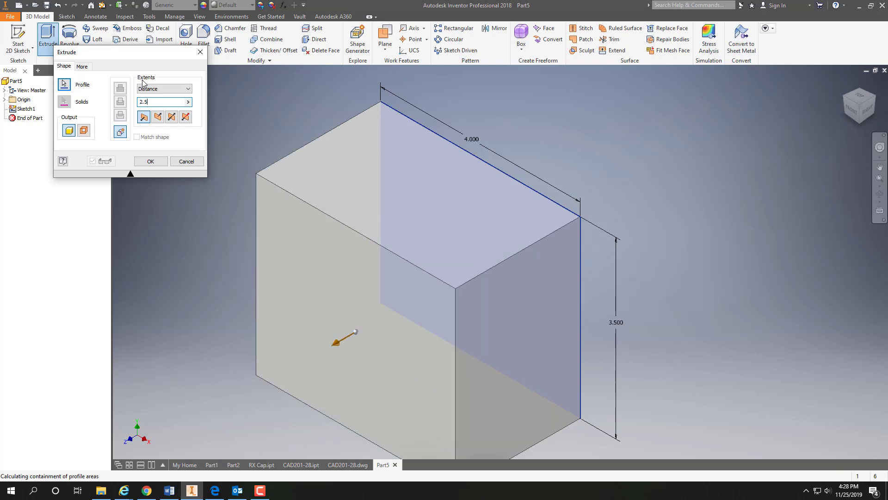
pyautogui.press('Return')
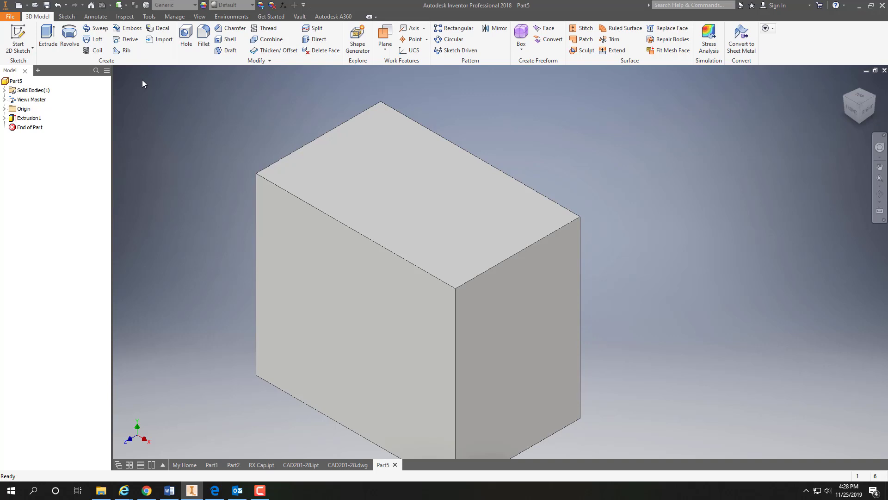
# Step: Start a sketch on the block's right end face and place a centre point near the middle of the face
pyautogui.click(24, 49)
pyautogui.click(29, 66)
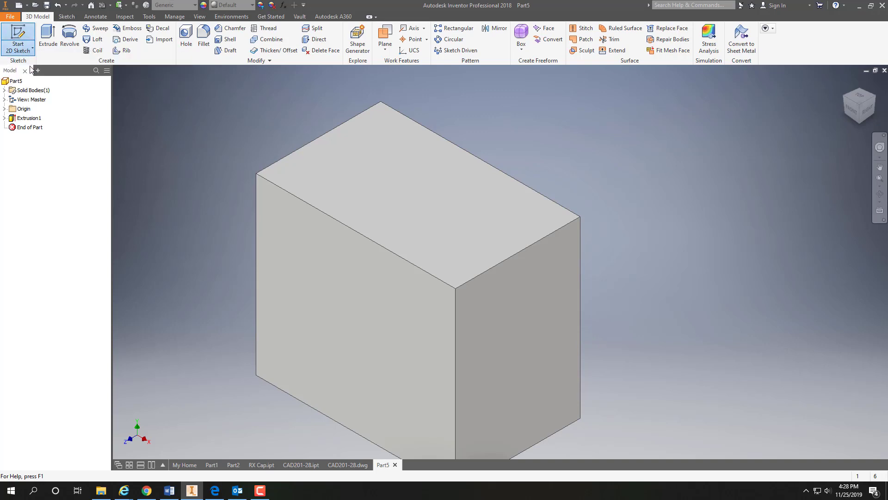
pyautogui.click(556, 318)
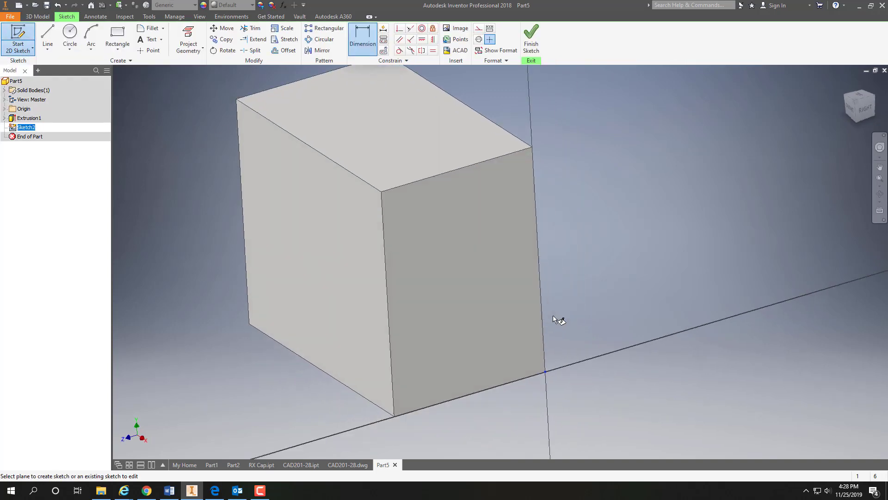
pyautogui.click(859, 105)
pyautogui.click(148, 50)
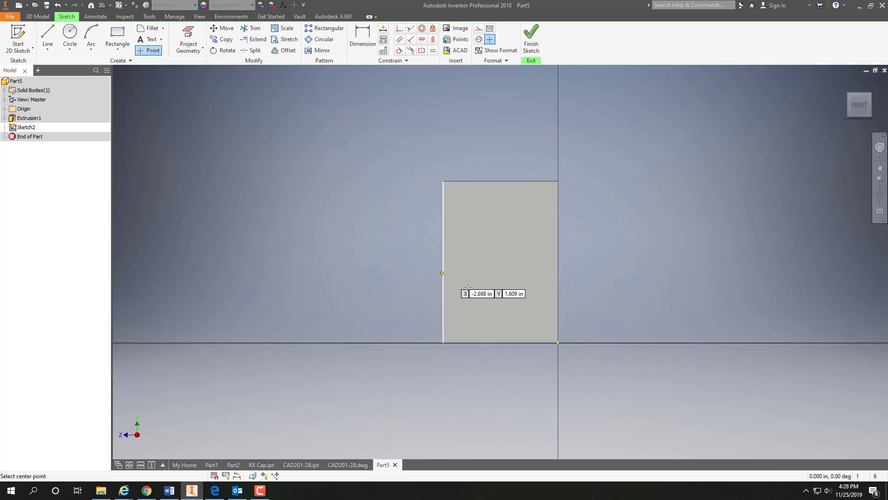
pyautogui.click(507, 272)
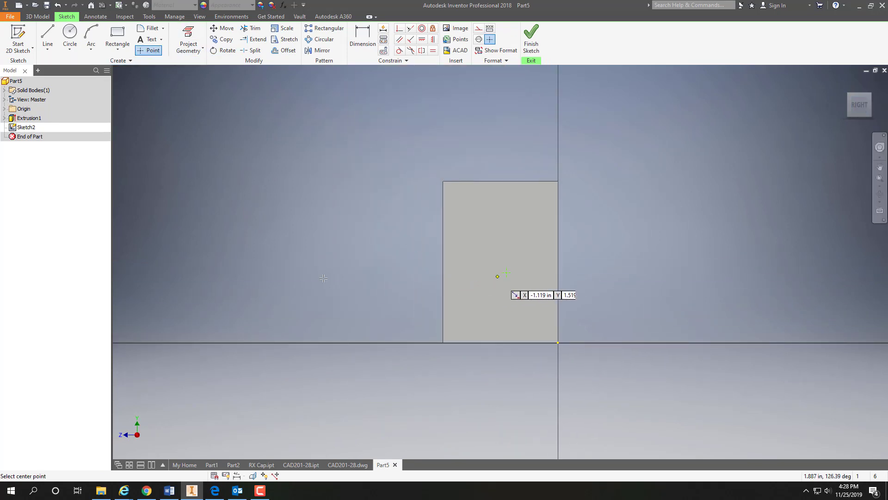
# Step: Dimension the point 1 in horizontally from the end face's rear vertical edge
pyautogui.click(361, 36)
pyautogui.click(558, 280)
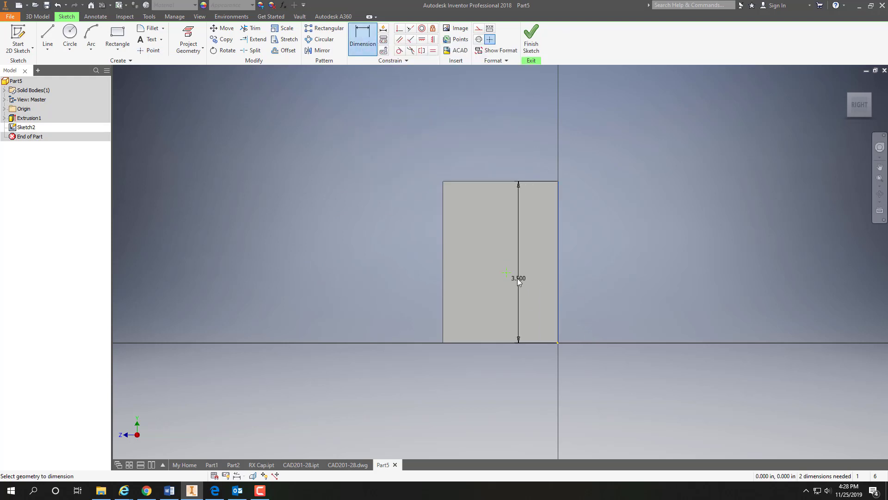
pyautogui.click(507, 273)
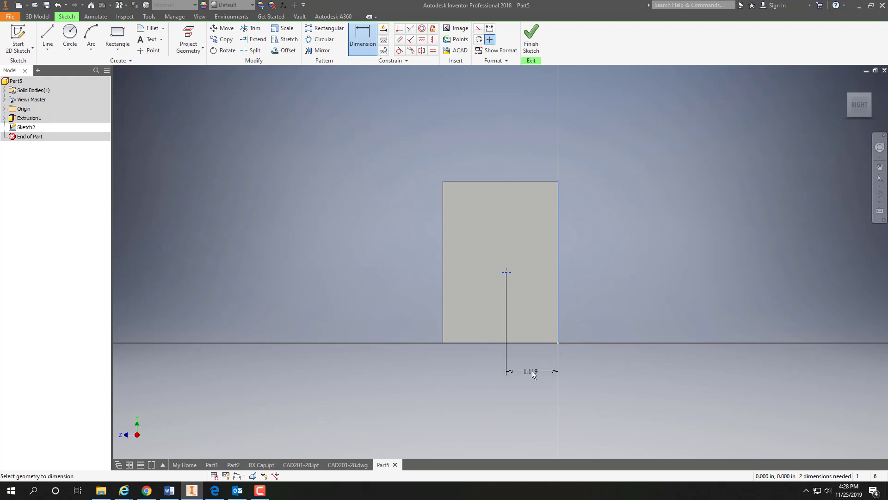
pyautogui.click(532, 373)
pyautogui.write('1')
pyautogui.press('Return')
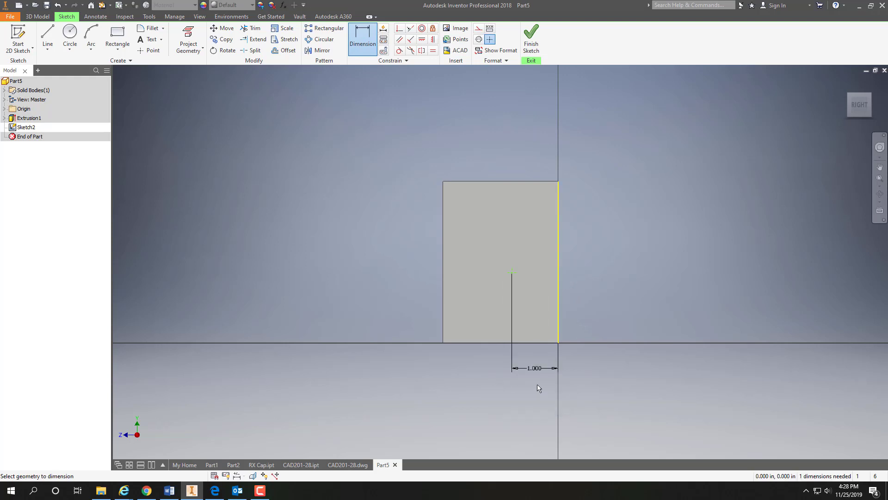
# Step: Dimension the point 1.5 in above the end face's lower edge and finish the sketch
pyautogui.click(538, 342)
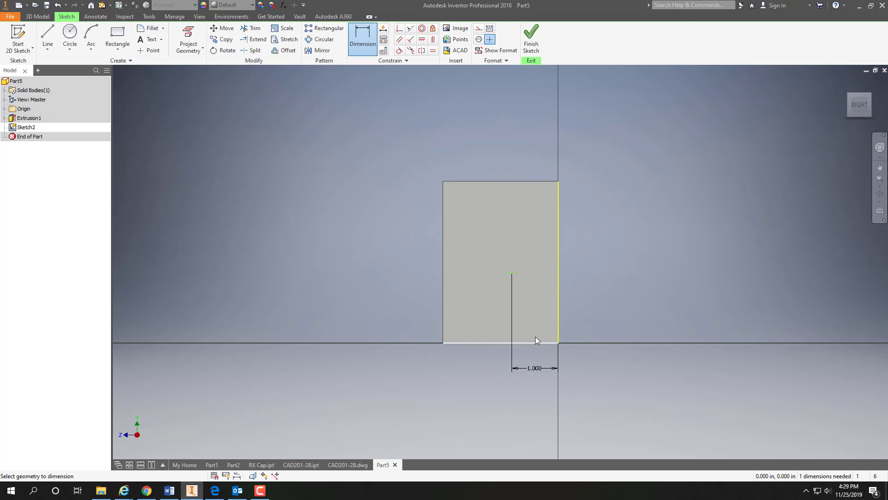
pyautogui.click(512, 273)
pyautogui.click(587, 307)
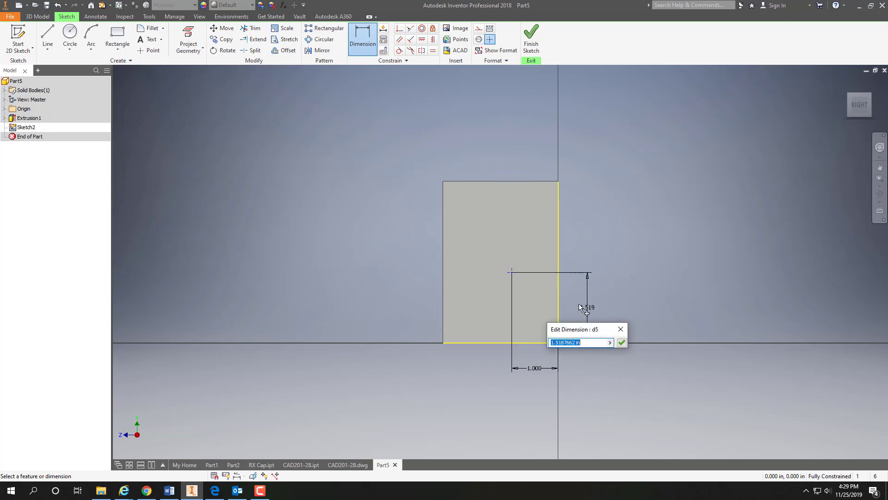
pyautogui.write('1.5')
pyautogui.press('Return')
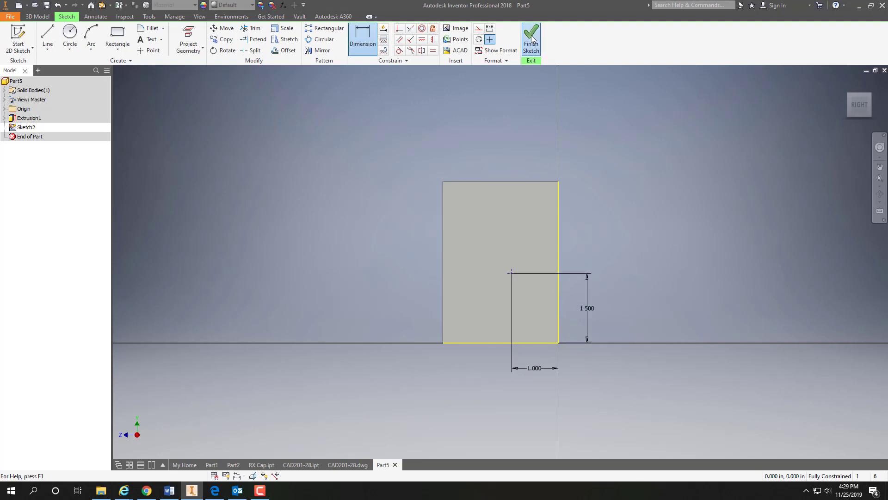
pyautogui.click(531, 39)
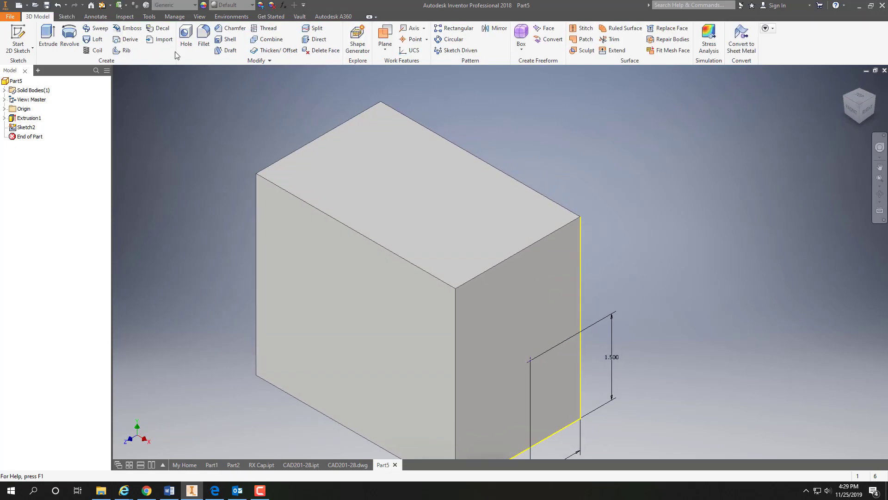
# Step: Create a 1.5 in diameter hole at the sketched point with Through All termination
pyautogui.click(185, 33)
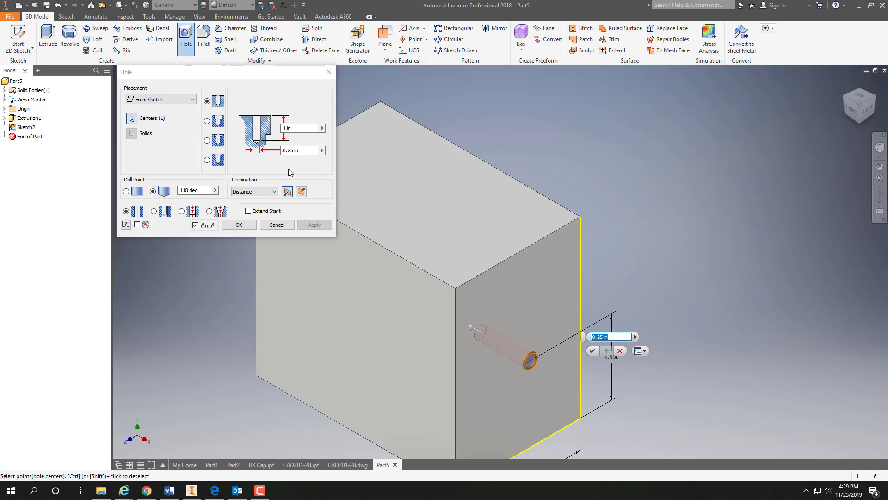
pyautogui.doubleClick(301, 151)
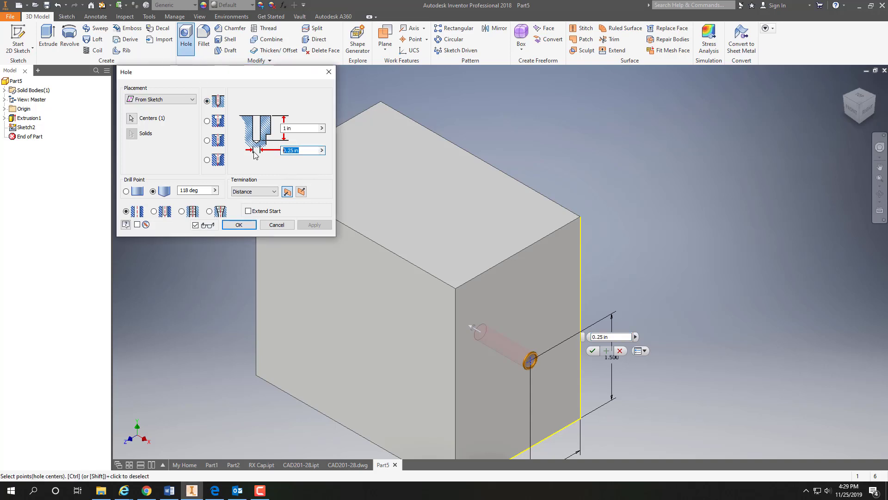
pyautogui.write('1.5')
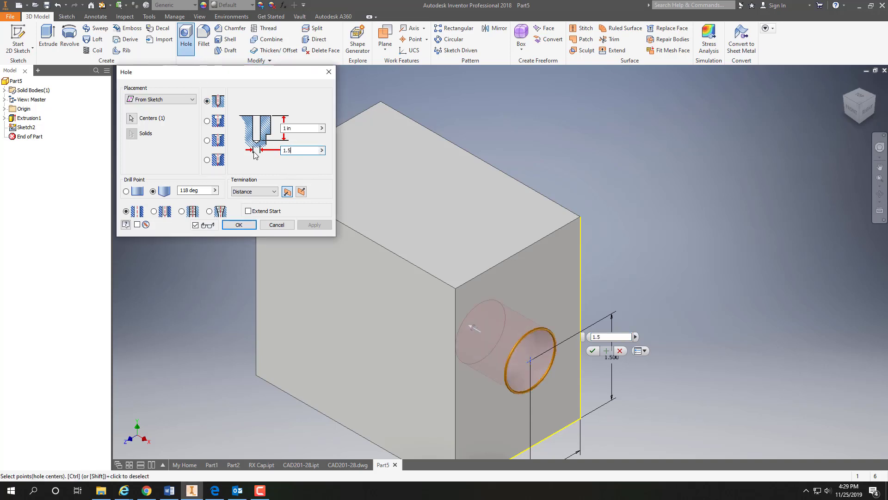
pyautogui.click(270, 192)
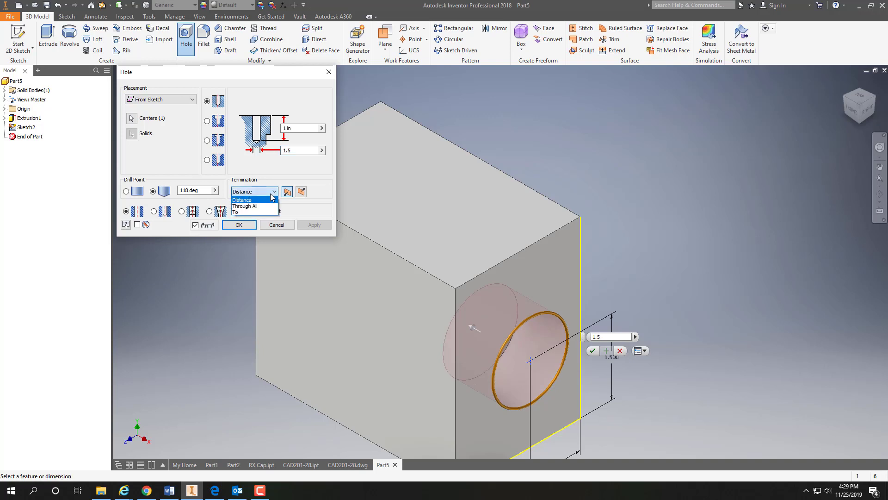
pyautogui.click(250, 206)
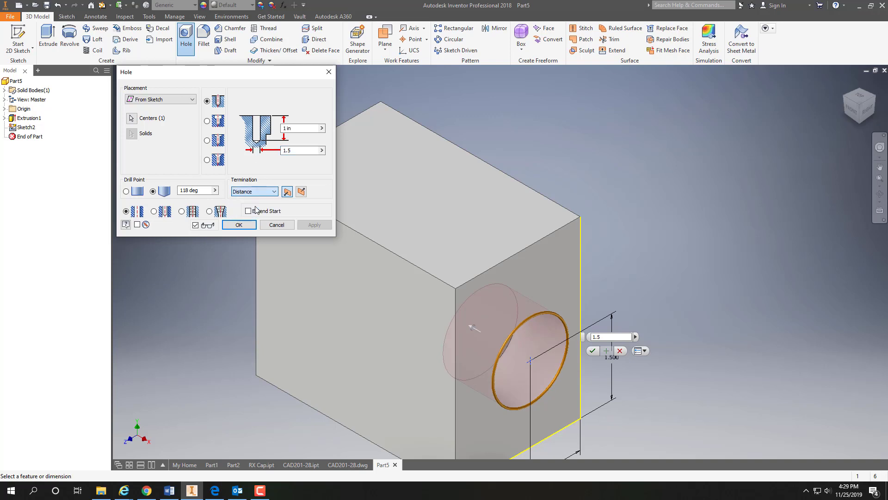
pyautogui.click(238, 225)
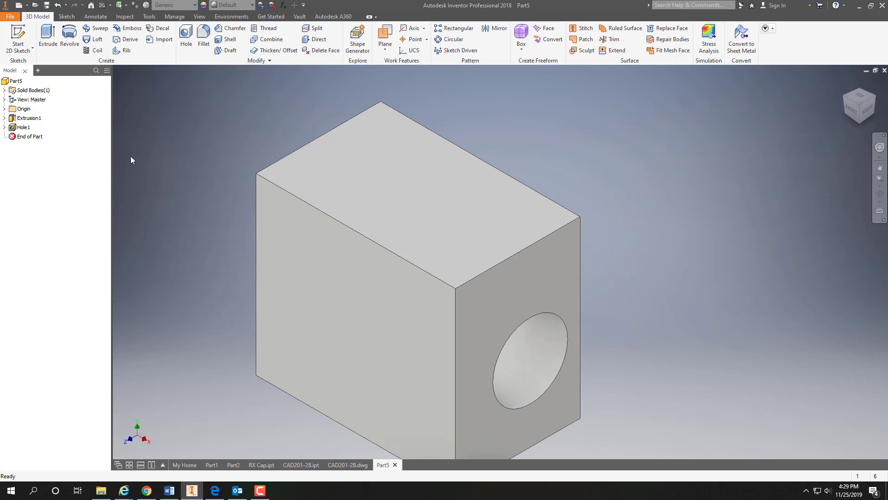
# Step: Start a sketch on the block's right end face and draw a rectangle about 0.65 by 0.95 in from the face's upper front corner
pyautogui.click(18, 40)
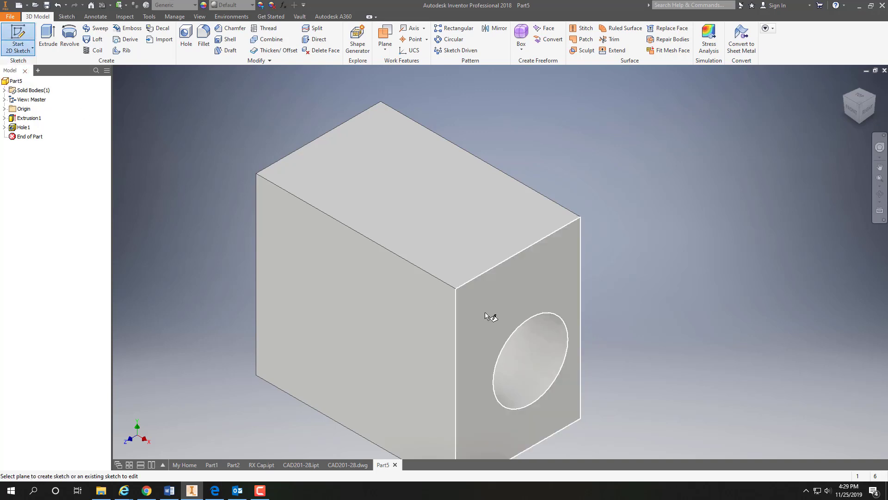
pyautogui.click(486, 313)
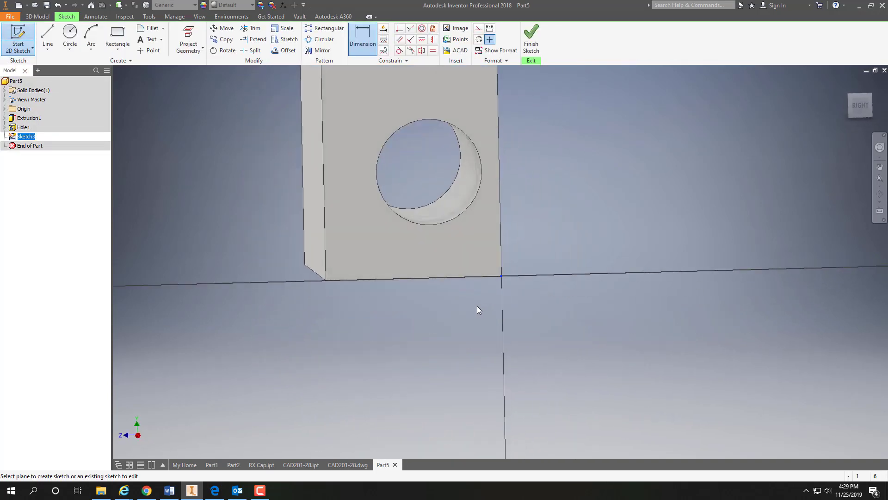
pyautogui.click(861, 106)
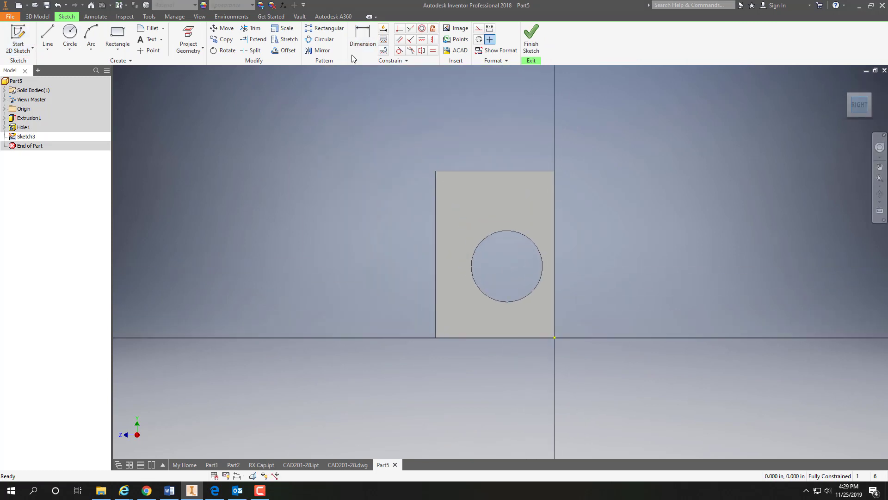
pyautogui.click(116, 37)
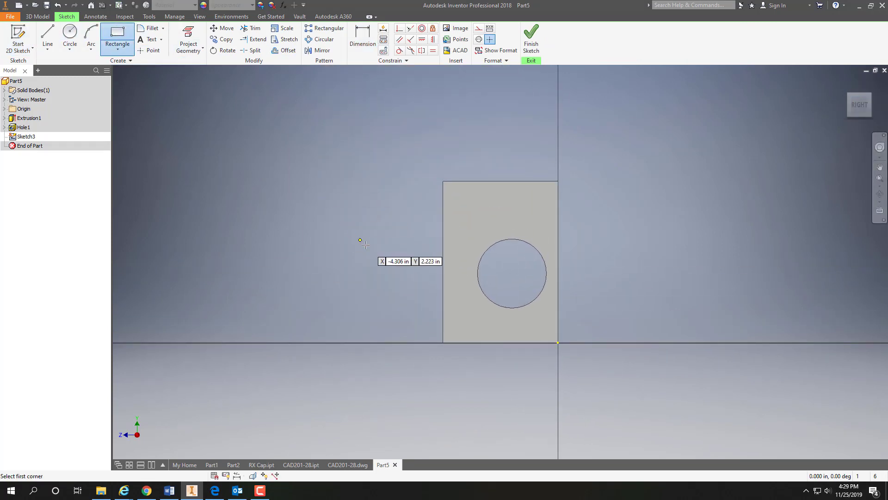
pyautogui.click(443, 180)
pyautogui.click(473, 225)
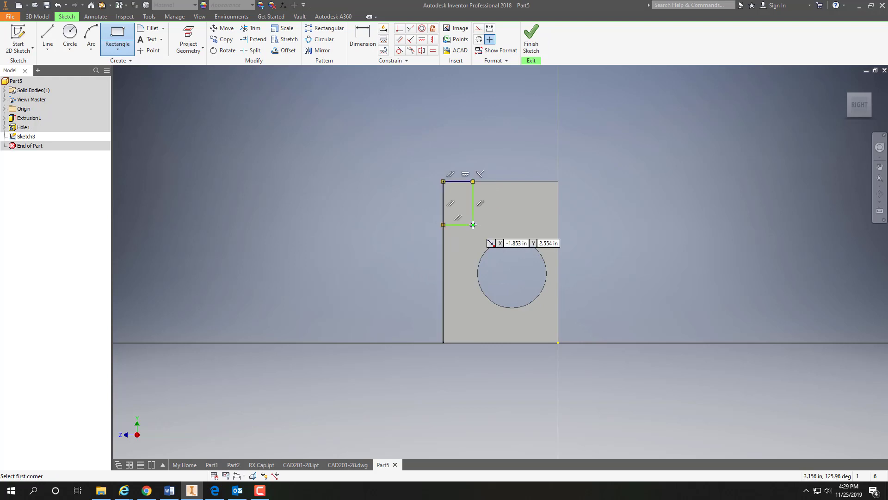
# Step: Dimension the corner rectangle's height as 1 in
pyautogui.click(363, 38)
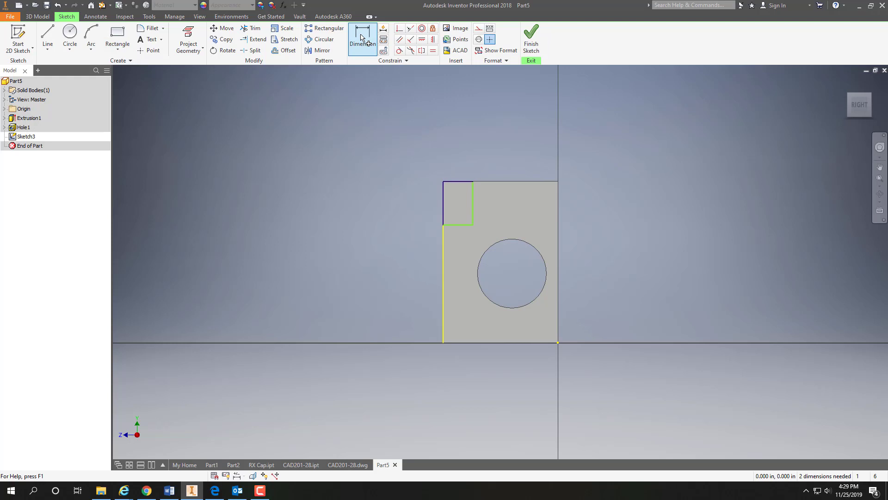
pyautogui.click(361, 36)
pyautogui.click(464, 181)
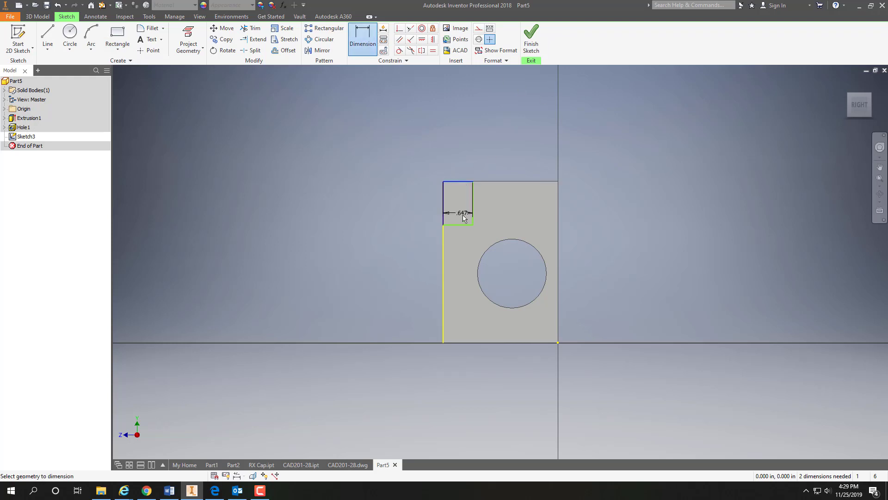
pyautogui.click(461, 226)
pyautogui.click(419, 213)
pyautogui.write('1')
pyautogui.press('Return')
# Step: Dimension the corner rectangle's width as 0.5 in and finish the sketch
pyautogui.click(444, 208)
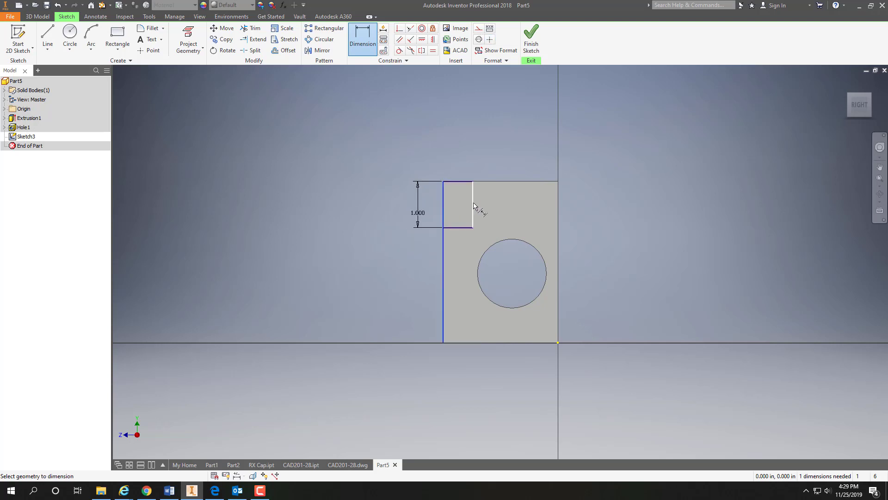
pyautogui.click(473, 206)
pyautogui.click(456, 171)
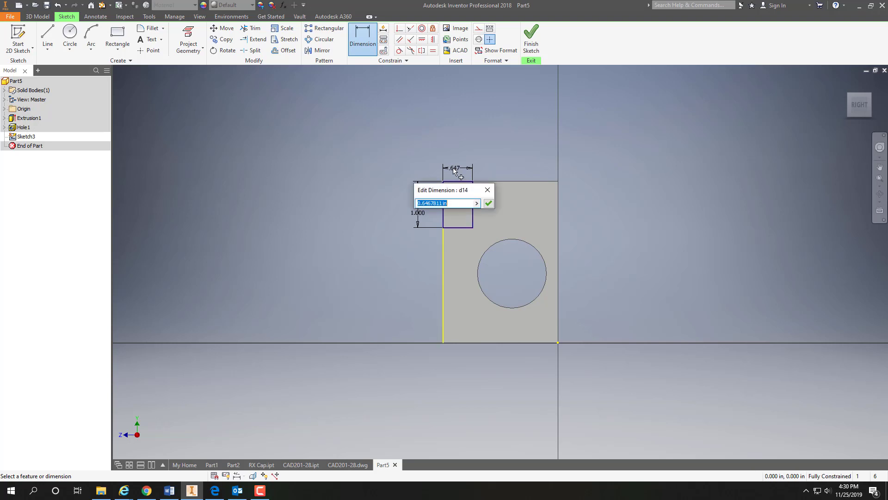
pyautogui.write('.5')
pyautogui.press('Return')
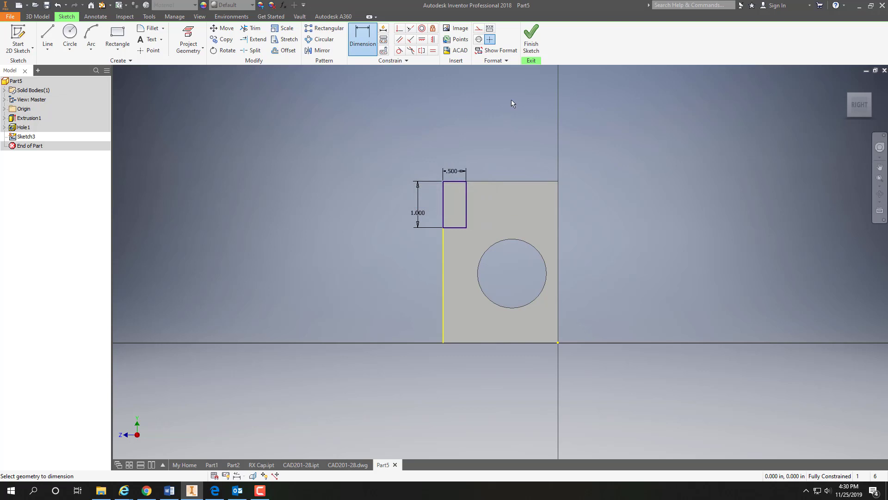
pyautogui.click(535, 48)
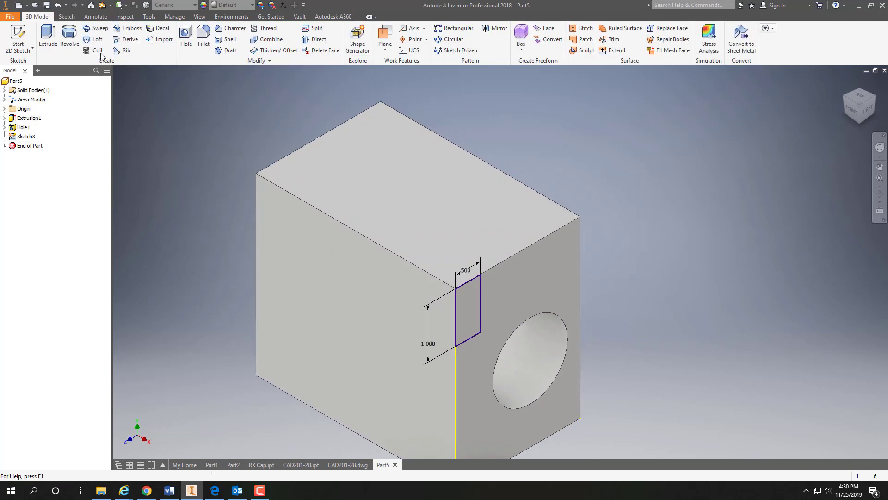
# Step: Extrude the corner rectangle as a cut with its extents set to All, notching the block's upper front edge
pyautogui.click(48, 34)
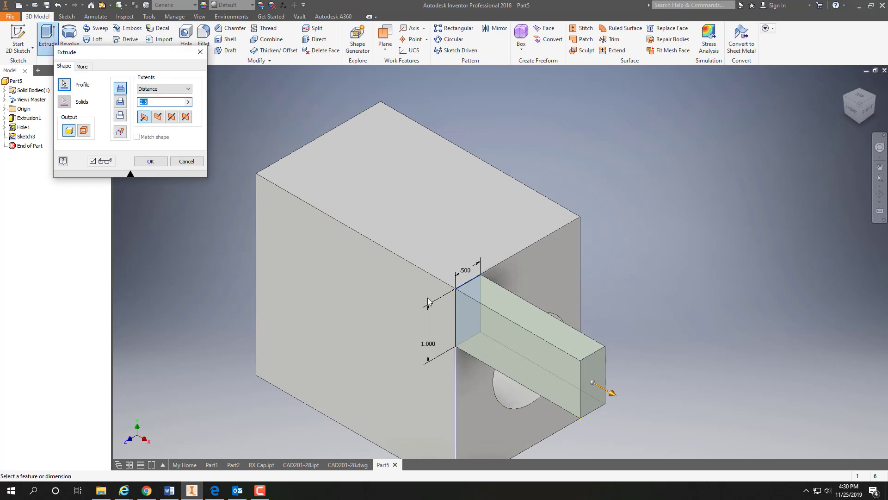
pyautogui.click(120, 101)
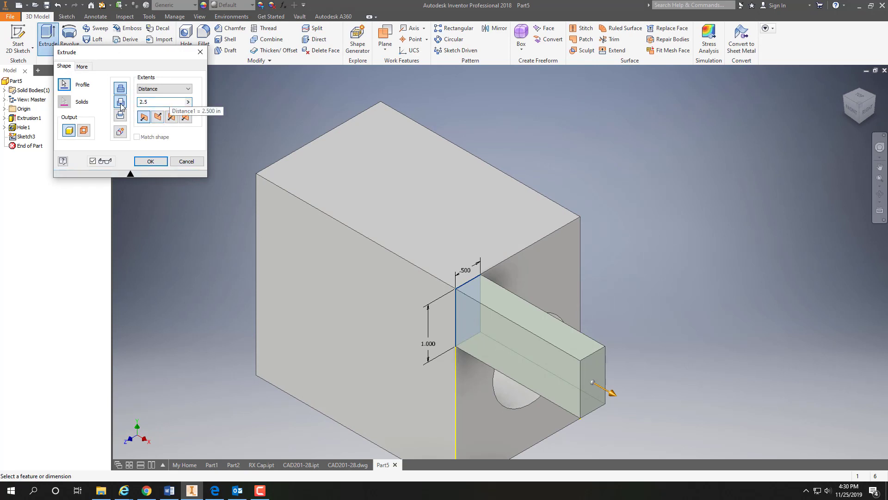
pyautogui.click(188, 90)
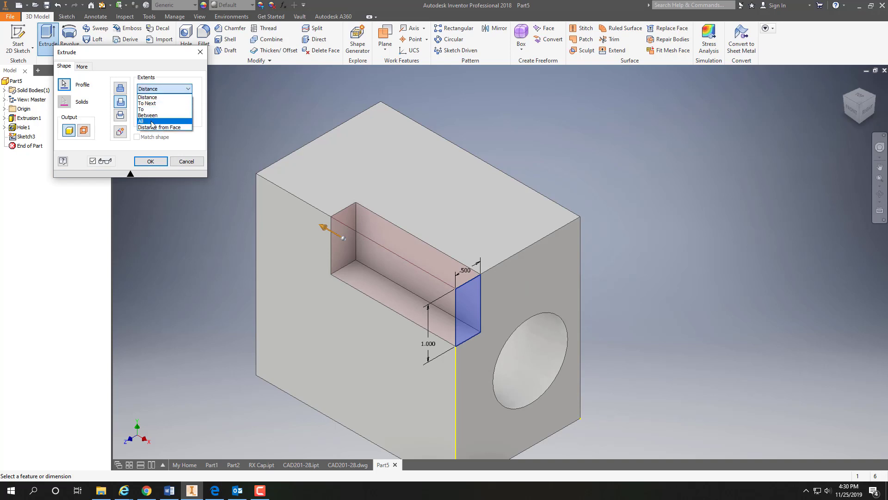
pyautogui.click(153, 121)
pyautogui.click(152, 161)
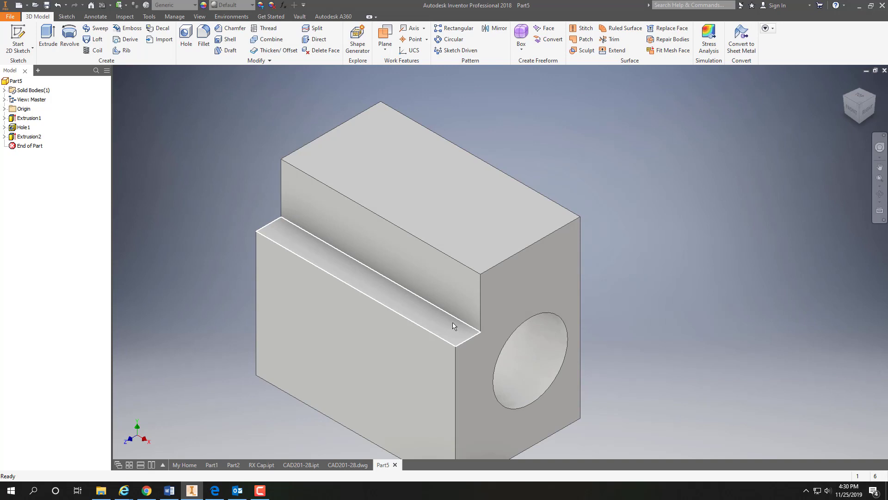
# Step: Start a new 2D sketch on the block's front face below the notch
pyautogui.click(32, 48)
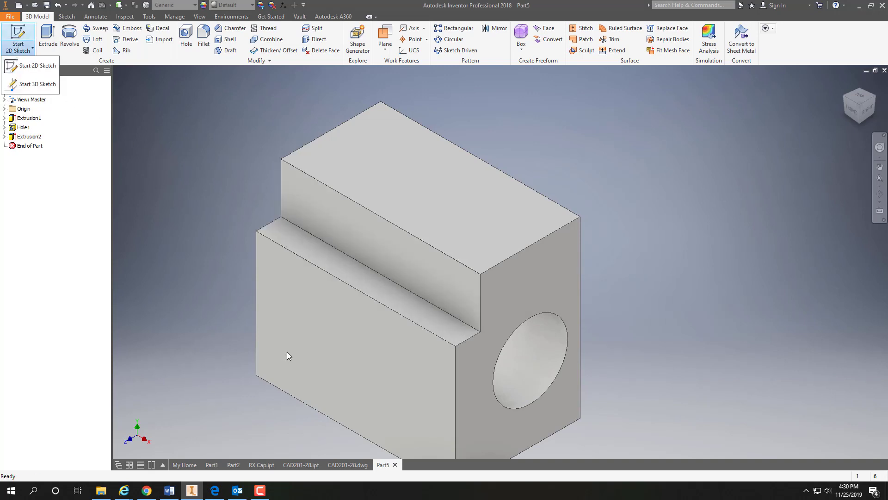
pyautogui.click(357, 354)
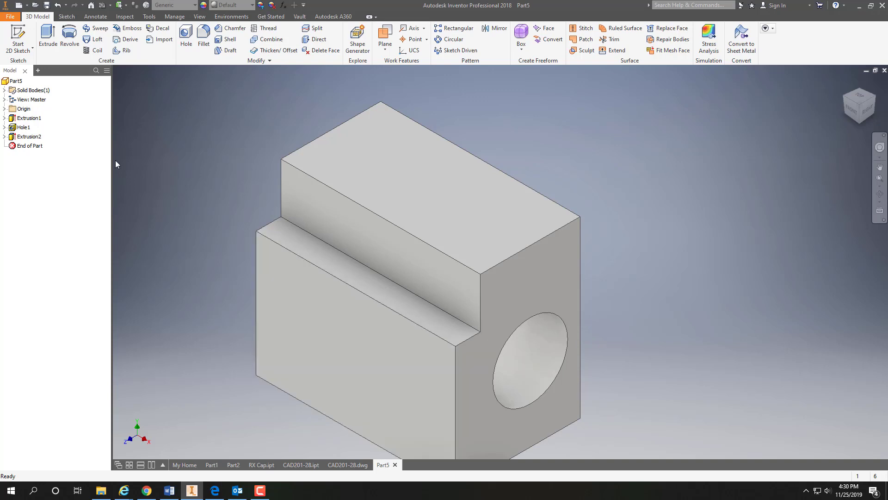
pyautogui.click(28, 48)
pyautogui.click(23, 66)
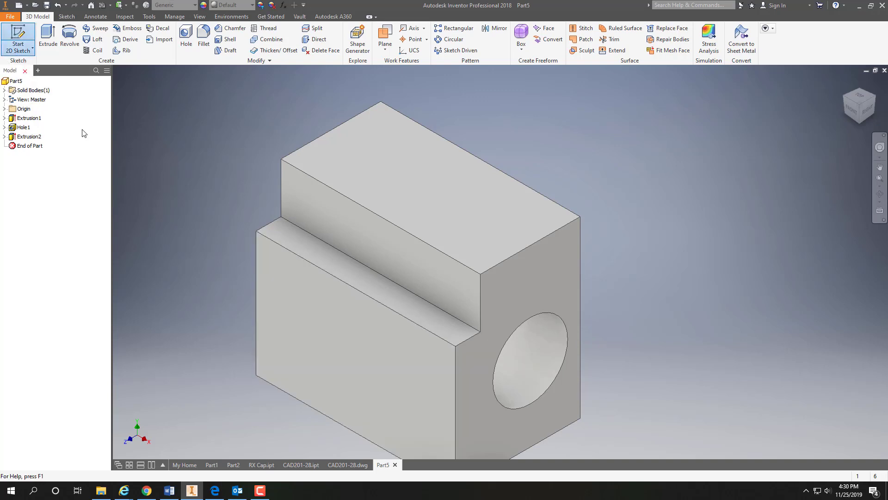
pyautogui.click(345, 312)
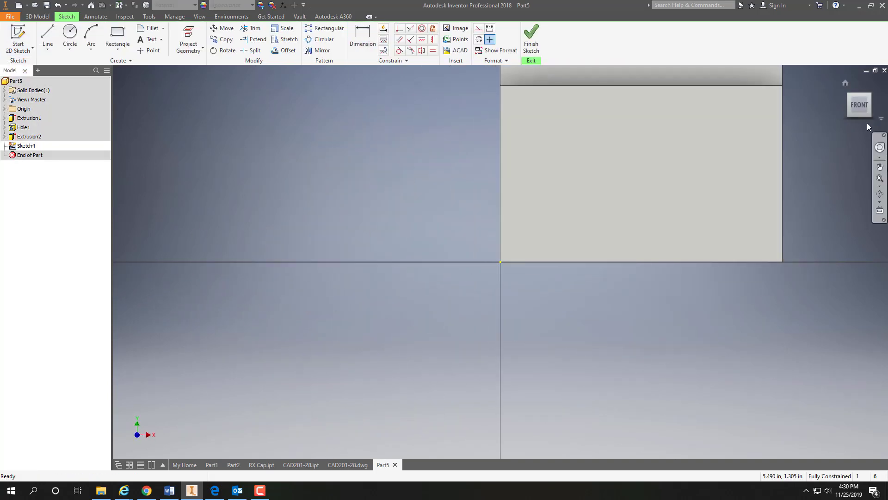
pyautogui.click(857, 105)
pyautogui.scroll(-2, 551, 208)
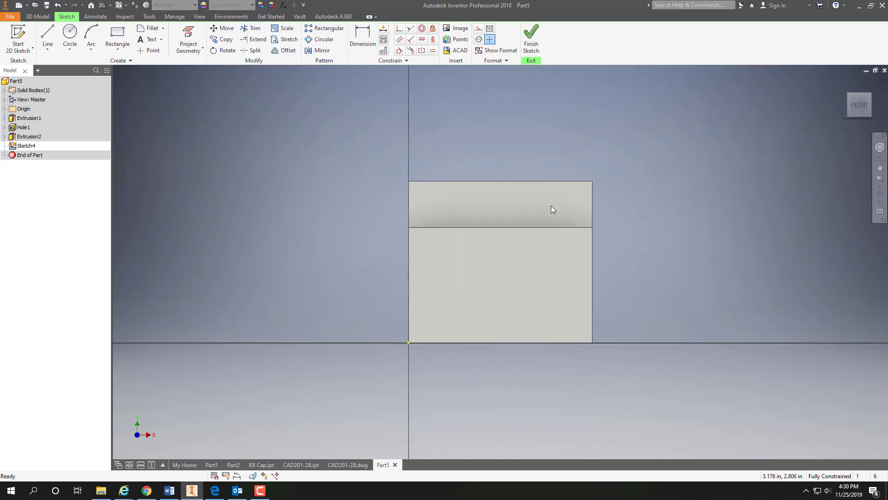
pyautogui.scroll(5, 537, 195)
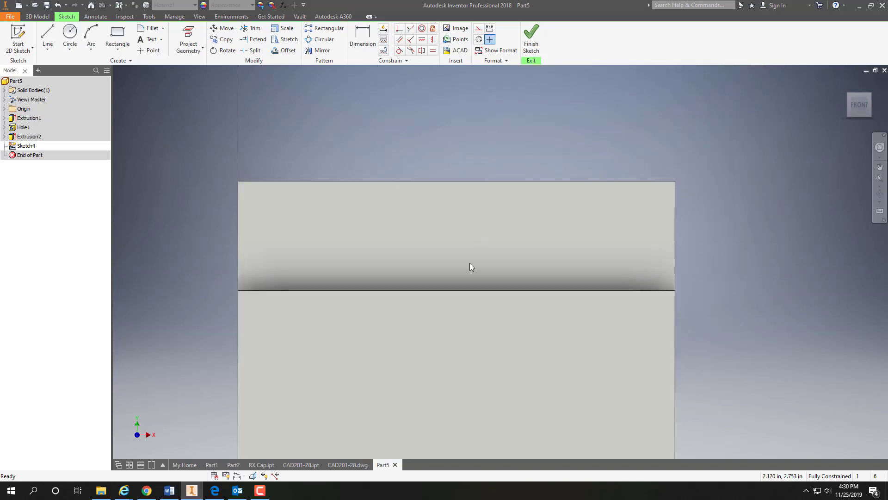
pyautogui.scroll(-2, 470, 263)
pyautogui.moveTo(480, 287); pyautogui.dragTo(461, 229, button='middle')
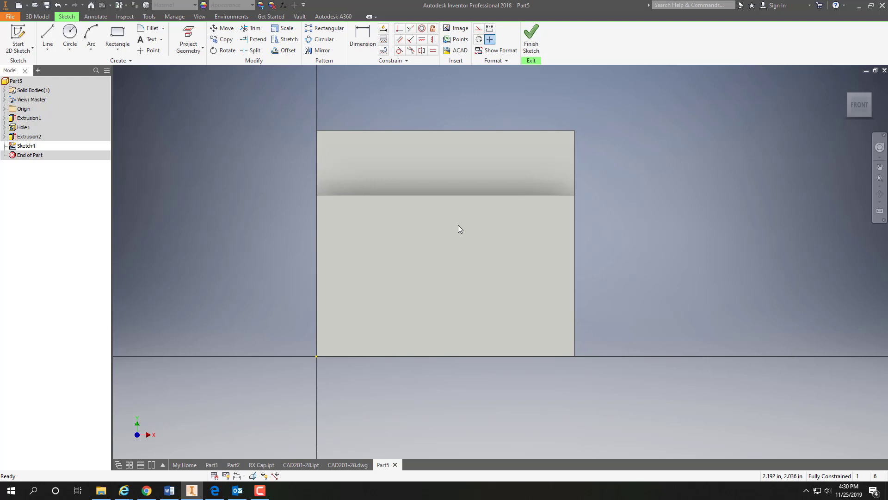
# Step: Draw a closed V-shaped triangle of lines, about 3.1 in wide along the block's top edge and about 2.4 in deep
pyautogui.click(47, 35)
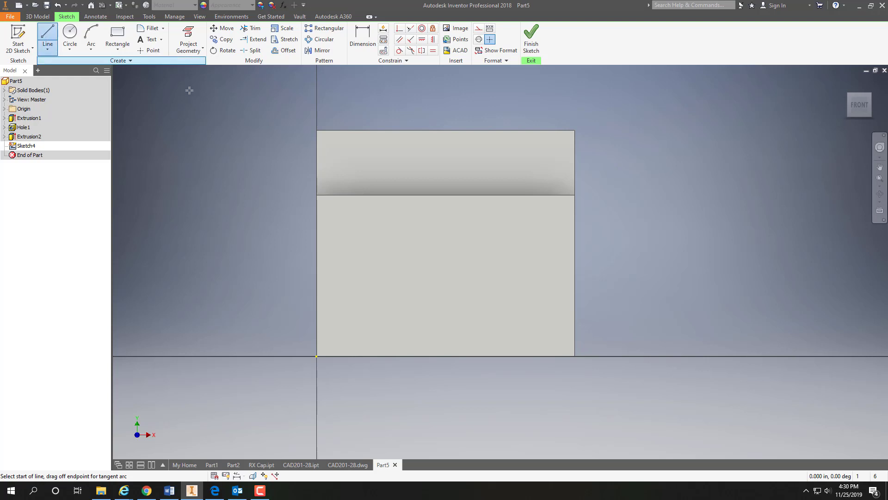
pyautogui.click(345, 131)
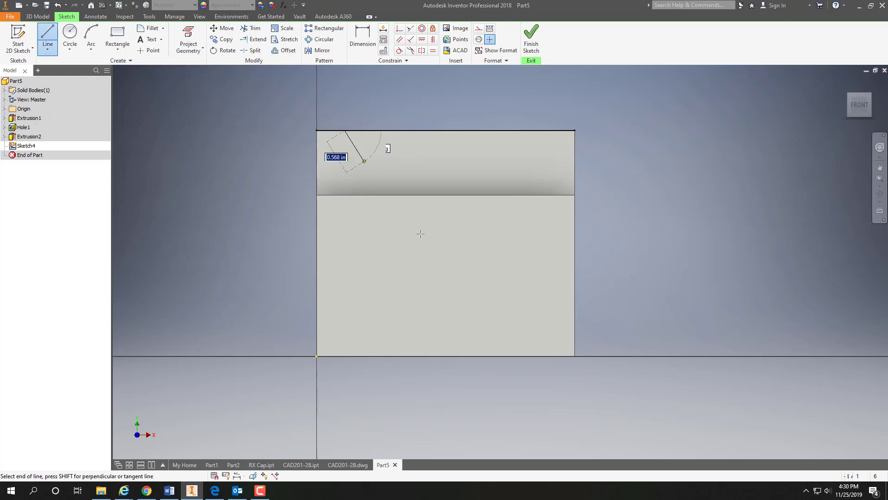
pyautogui.click(442, 284)
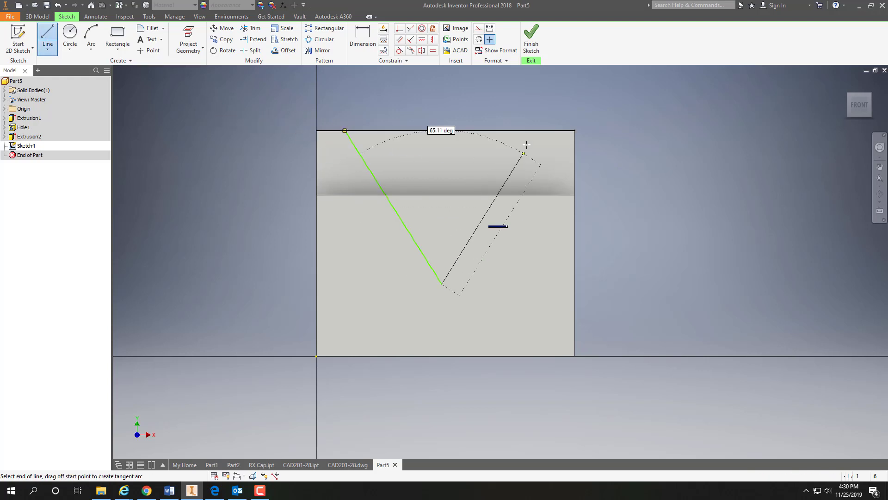
pyautogui.doubleClick(547, 130)
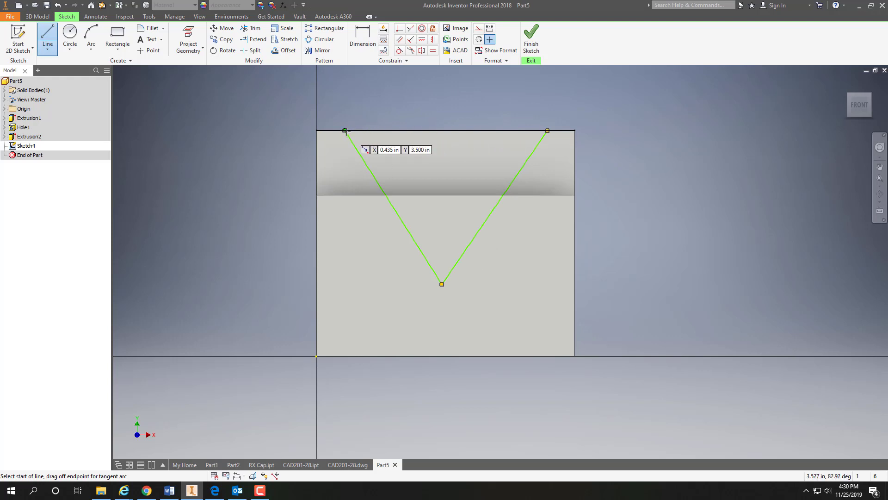
pyautogui.click(442, 130)
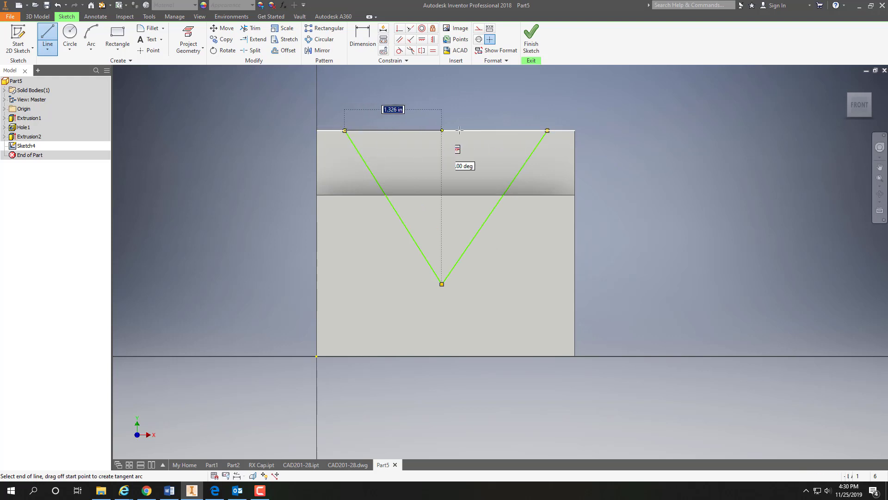
pyautogui.doubleClick(546, 131)
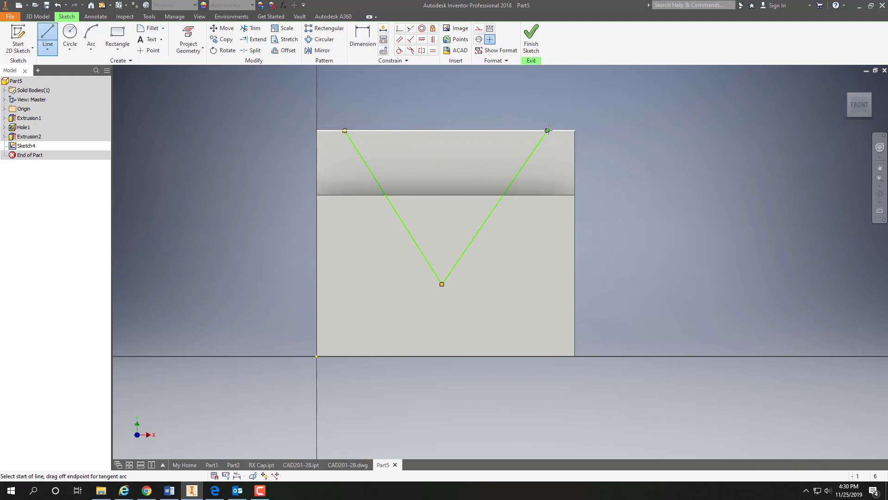
# Step: Dimension the V's lower vertex 1.5 in above the block's bottom edge
pyautogui.click(360, 34)
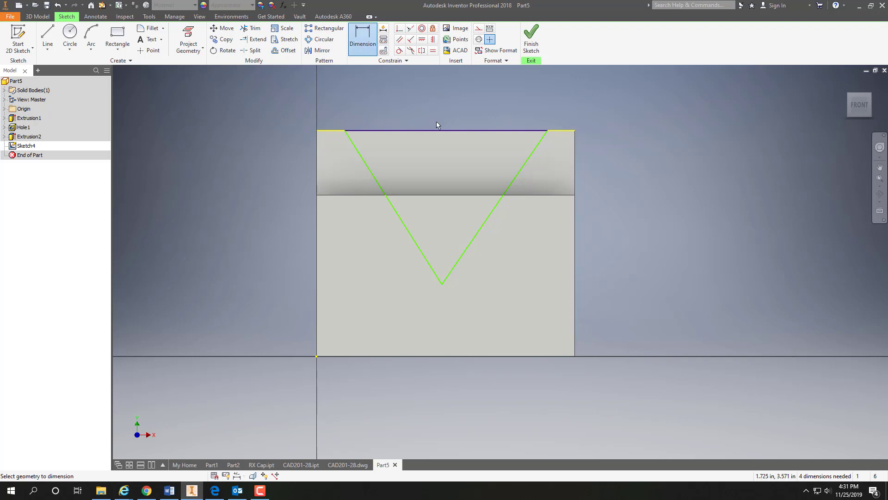
pyautogui.click(442, 284)
pyautogui.click(442, 355)
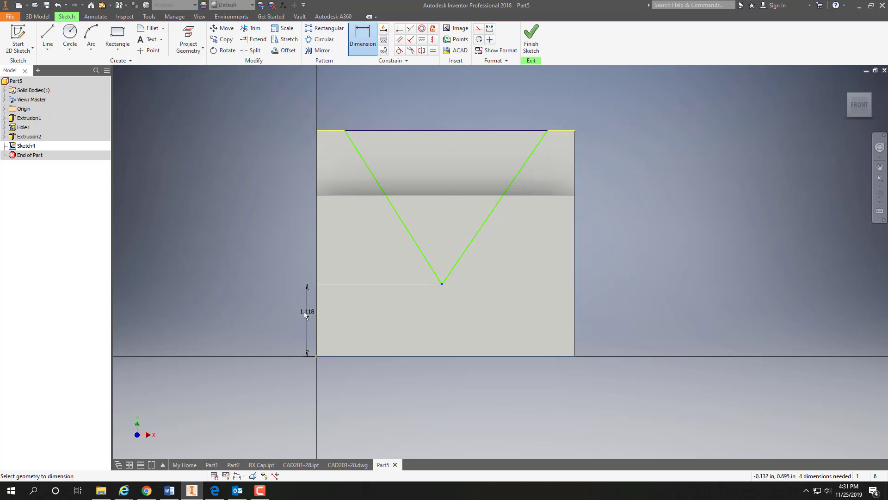
pyautogui.click(288, 321)
pyautogui.write('1.5')
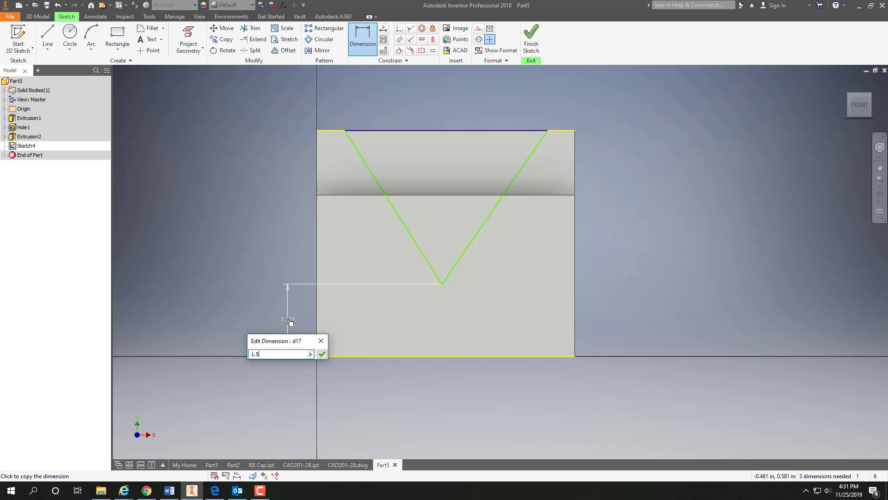
pyautogui.press('Return')
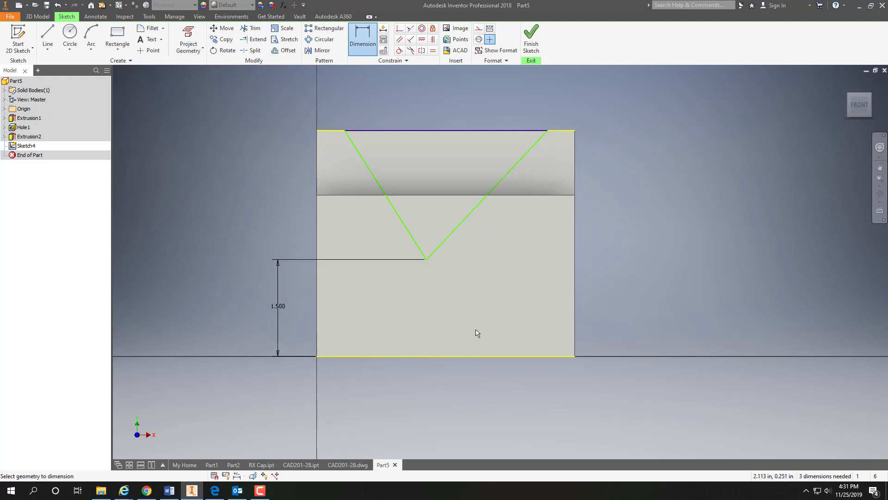
# Step: Dimension the V's lower vertex 2 in horizontally from the block's right vertical edge
pyautogui.click(576, 318)
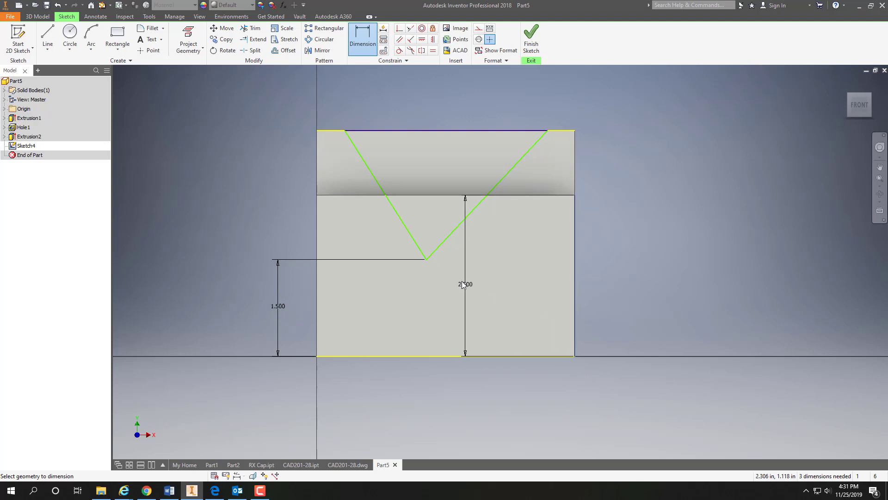
pyautogui.click(426, 259)
pyautogui.click(506, 380)
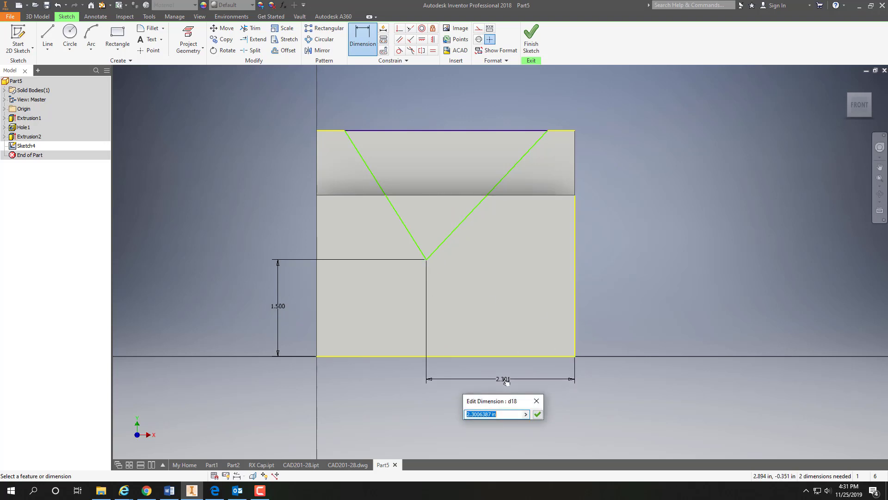
pyautogui.write('2')
pyautogui.press('Return')
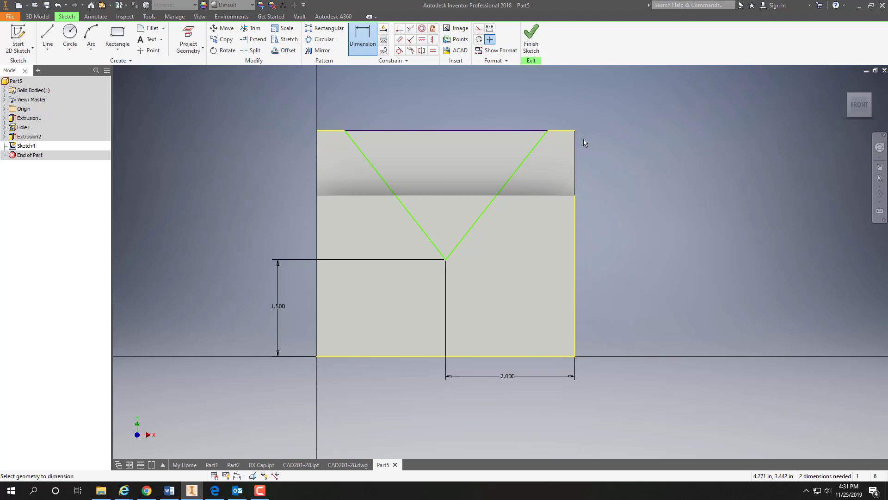
# Step: Dimension the V's upper right corner 0.5 in horizontally from the block's right vertical edge
pyautogui.click(548, 131)
pyautogui.click(561, 115)
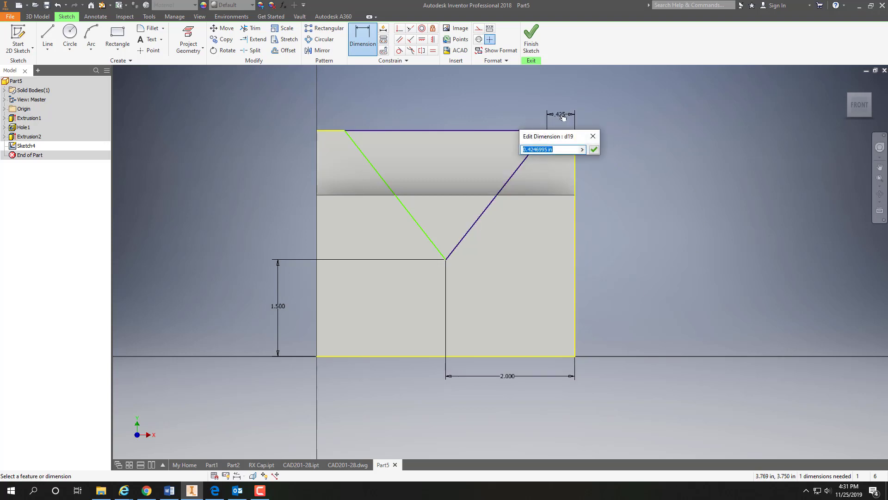
pyautogui.write('.5')
pyautogui.press('Return')
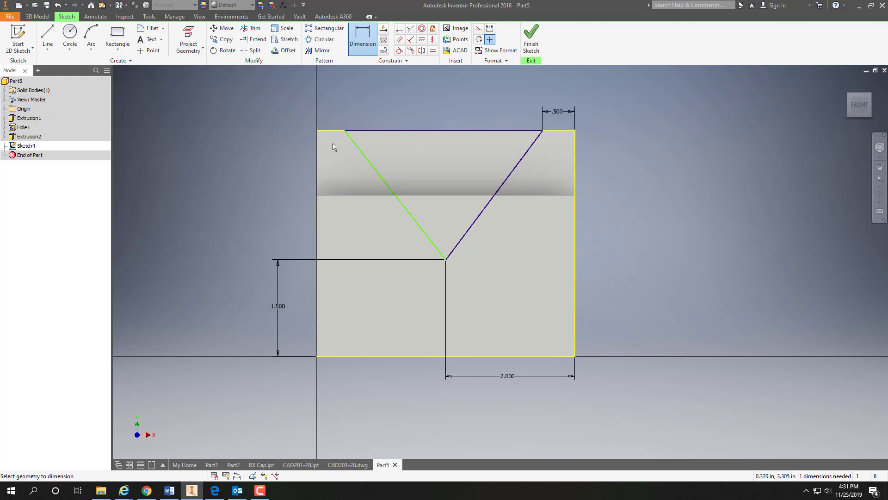
# Step: Dimension the V's upper left corner 0.5 in horizontally from the block's left vertical edge
pyautogui.click(317, 147)
pyautogui.click(344, 132)
pyautogui.click(331, 115)
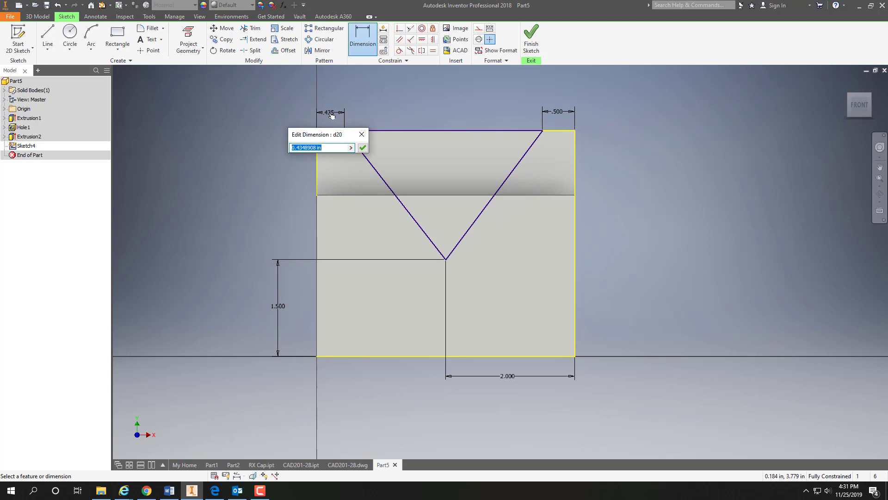
pyautogui.write('.5')
pyautogui.press('Return')
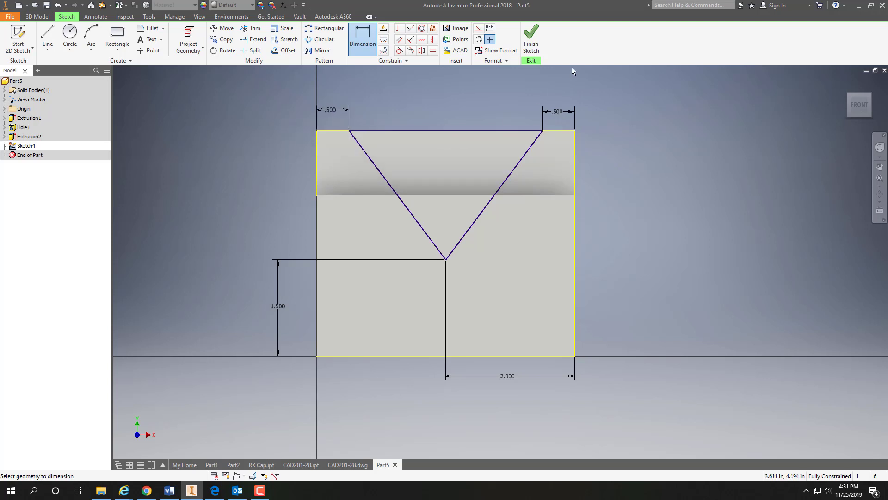
# Step: Finish the sketch and extrude the V-shaped triangle as a cut 2.5 in deep into the block
pyautogui.click(531, 39)
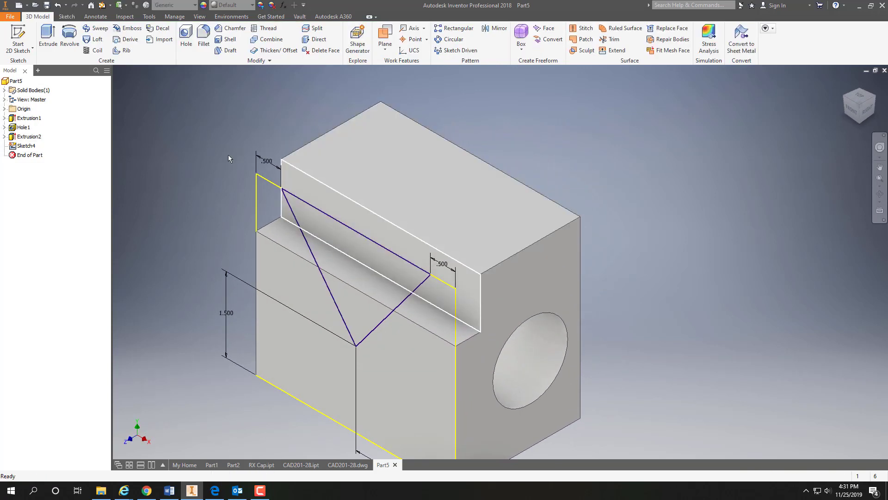
pyautogui.click(48, 36)
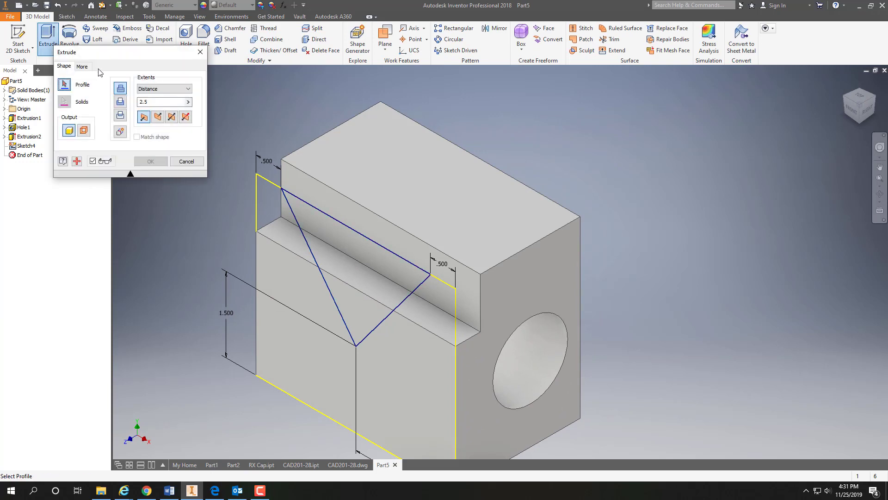
pyautogui.click(315, 234)
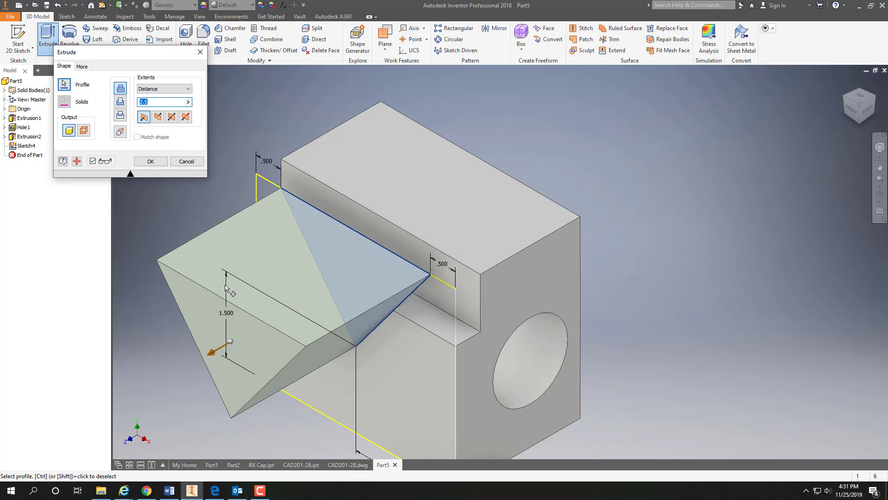
pyautogui.click(120, 102)
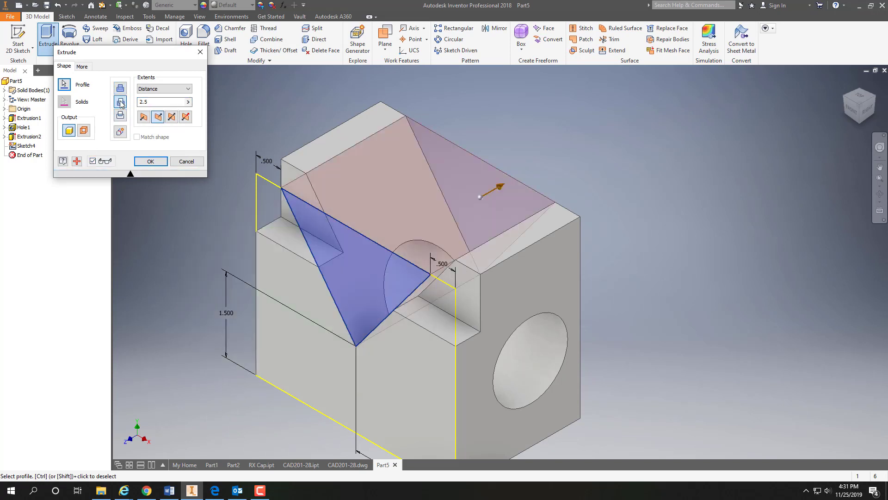
pyautogui.click(144, 162)
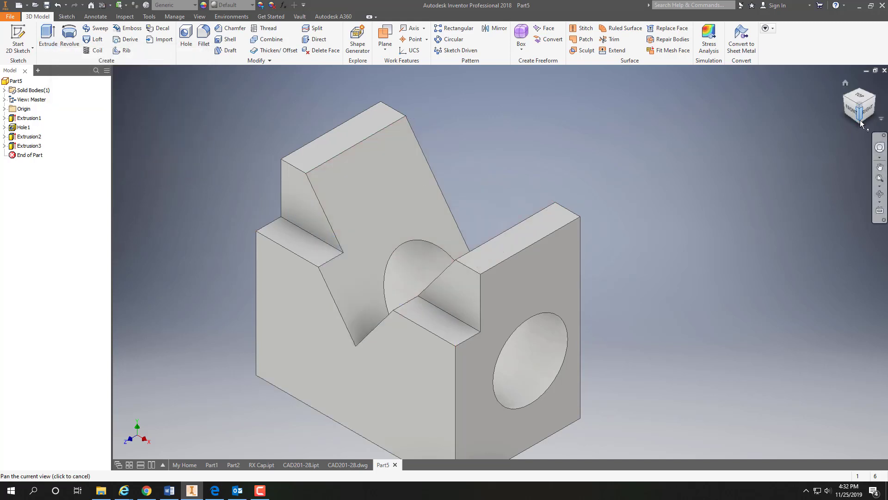
# Step: Apply the Brass - Satin appearance to the whole part
pyautogui.moveTo(860, 126); pyautogui.dragTo(879, 142)
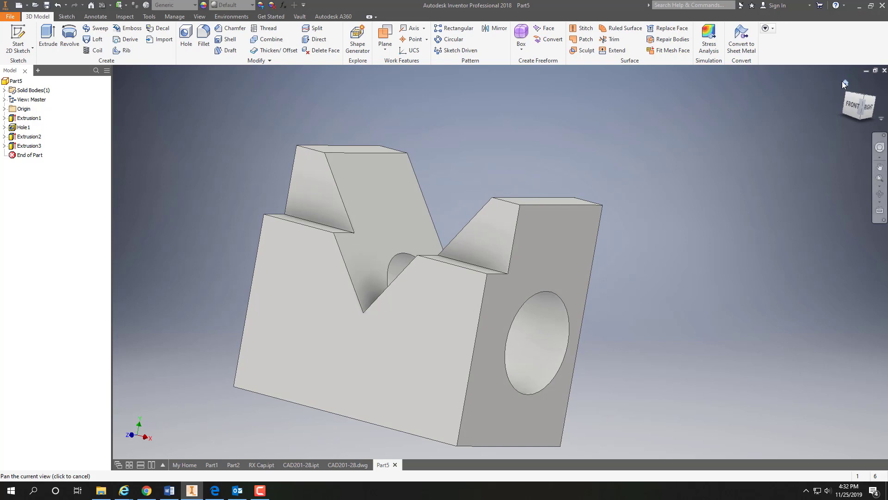
pyautogui.click(846, 86)
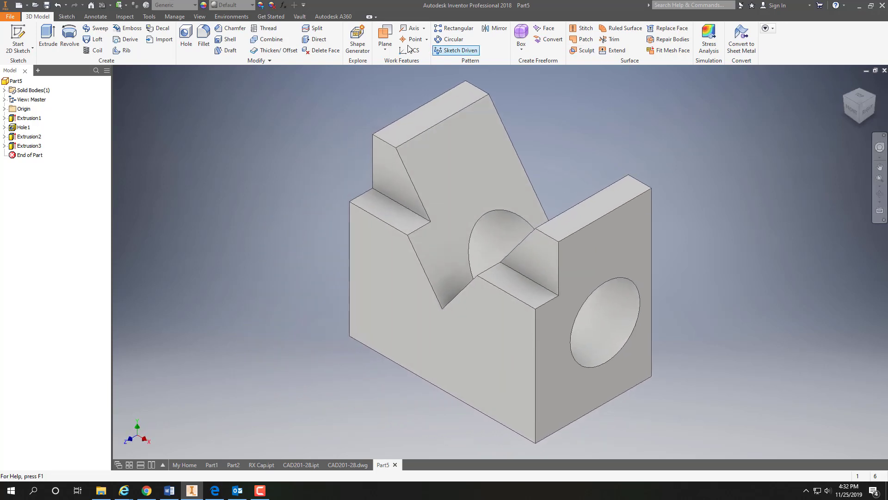
pyautogui.click(253, 5)
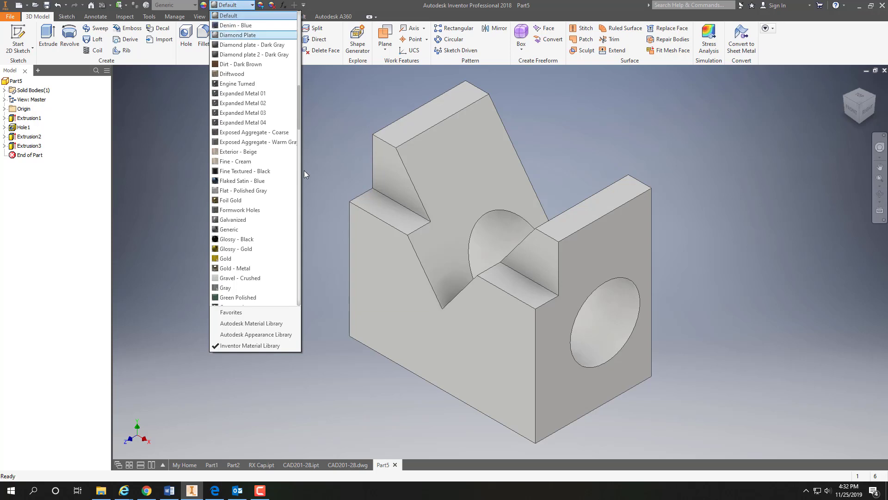
pyautogui.moveTo(299, 105); pyautogui.dragTo(293, 27)
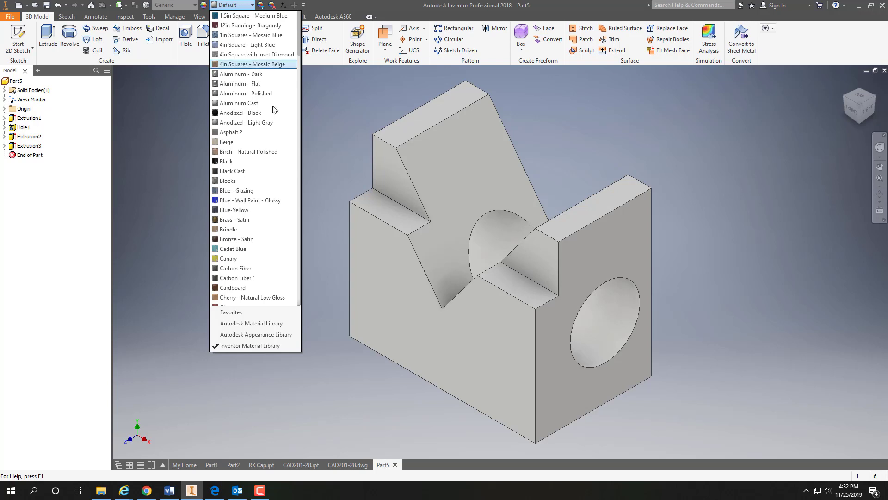
pyautogui.click(245, 219)
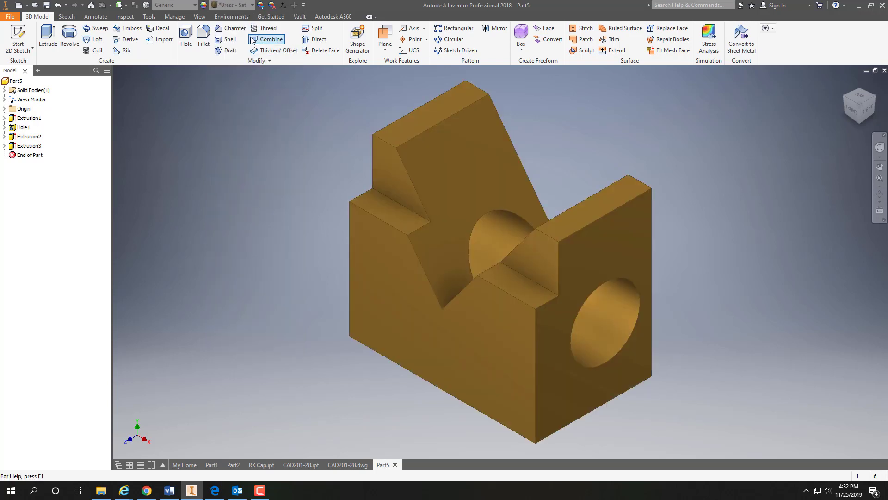
# Step: Change the part's appearance to Cadet Blue
pyautogui.click(253, 5)
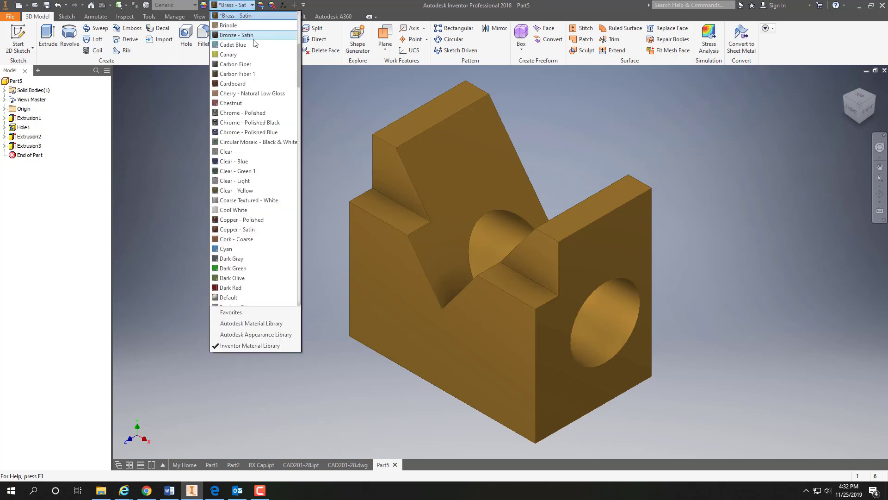
pyautogui.click(240, 46)
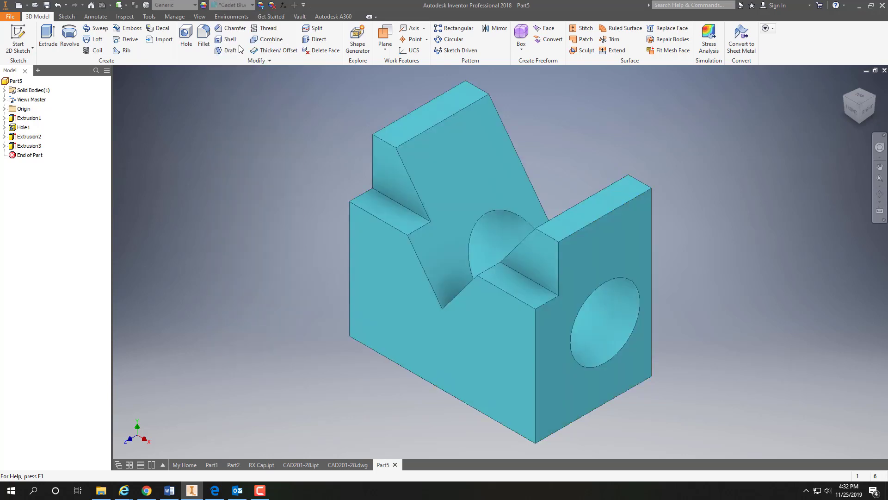